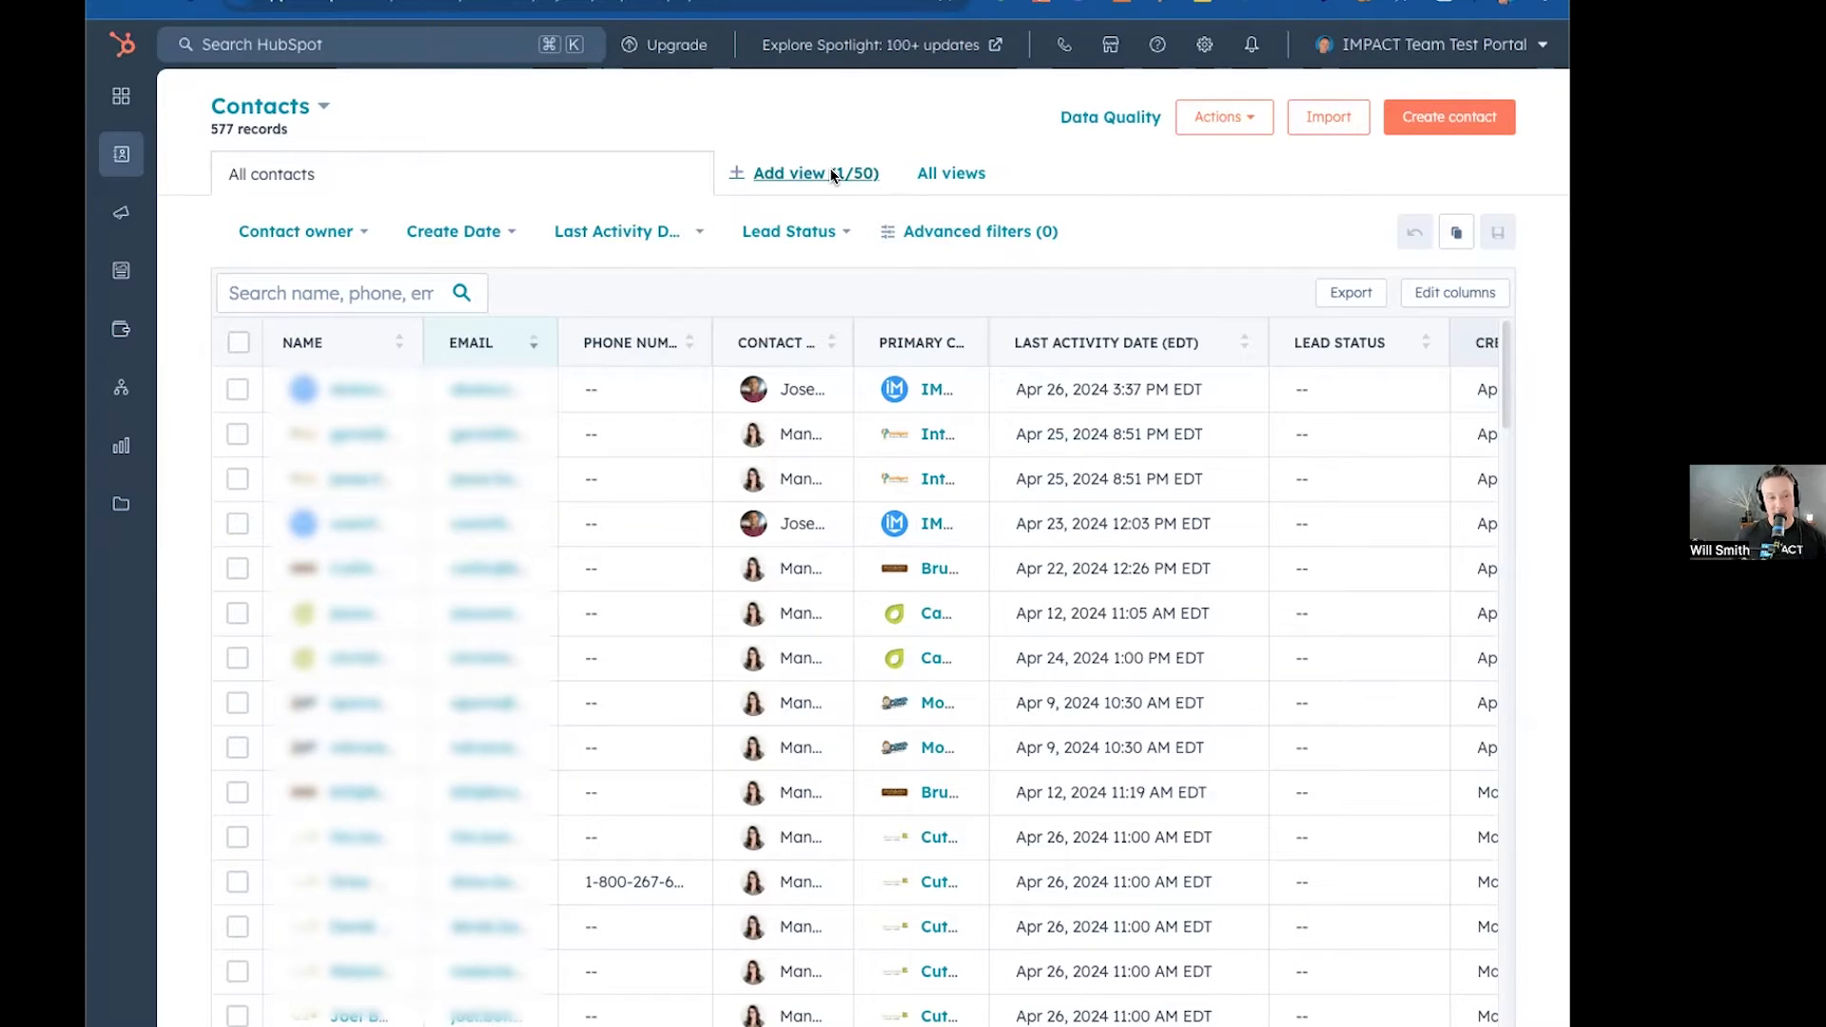
Browse the standard contact views and open Marketing Contacts as a view tab, comparing it with All contacts.
click(948, 174)
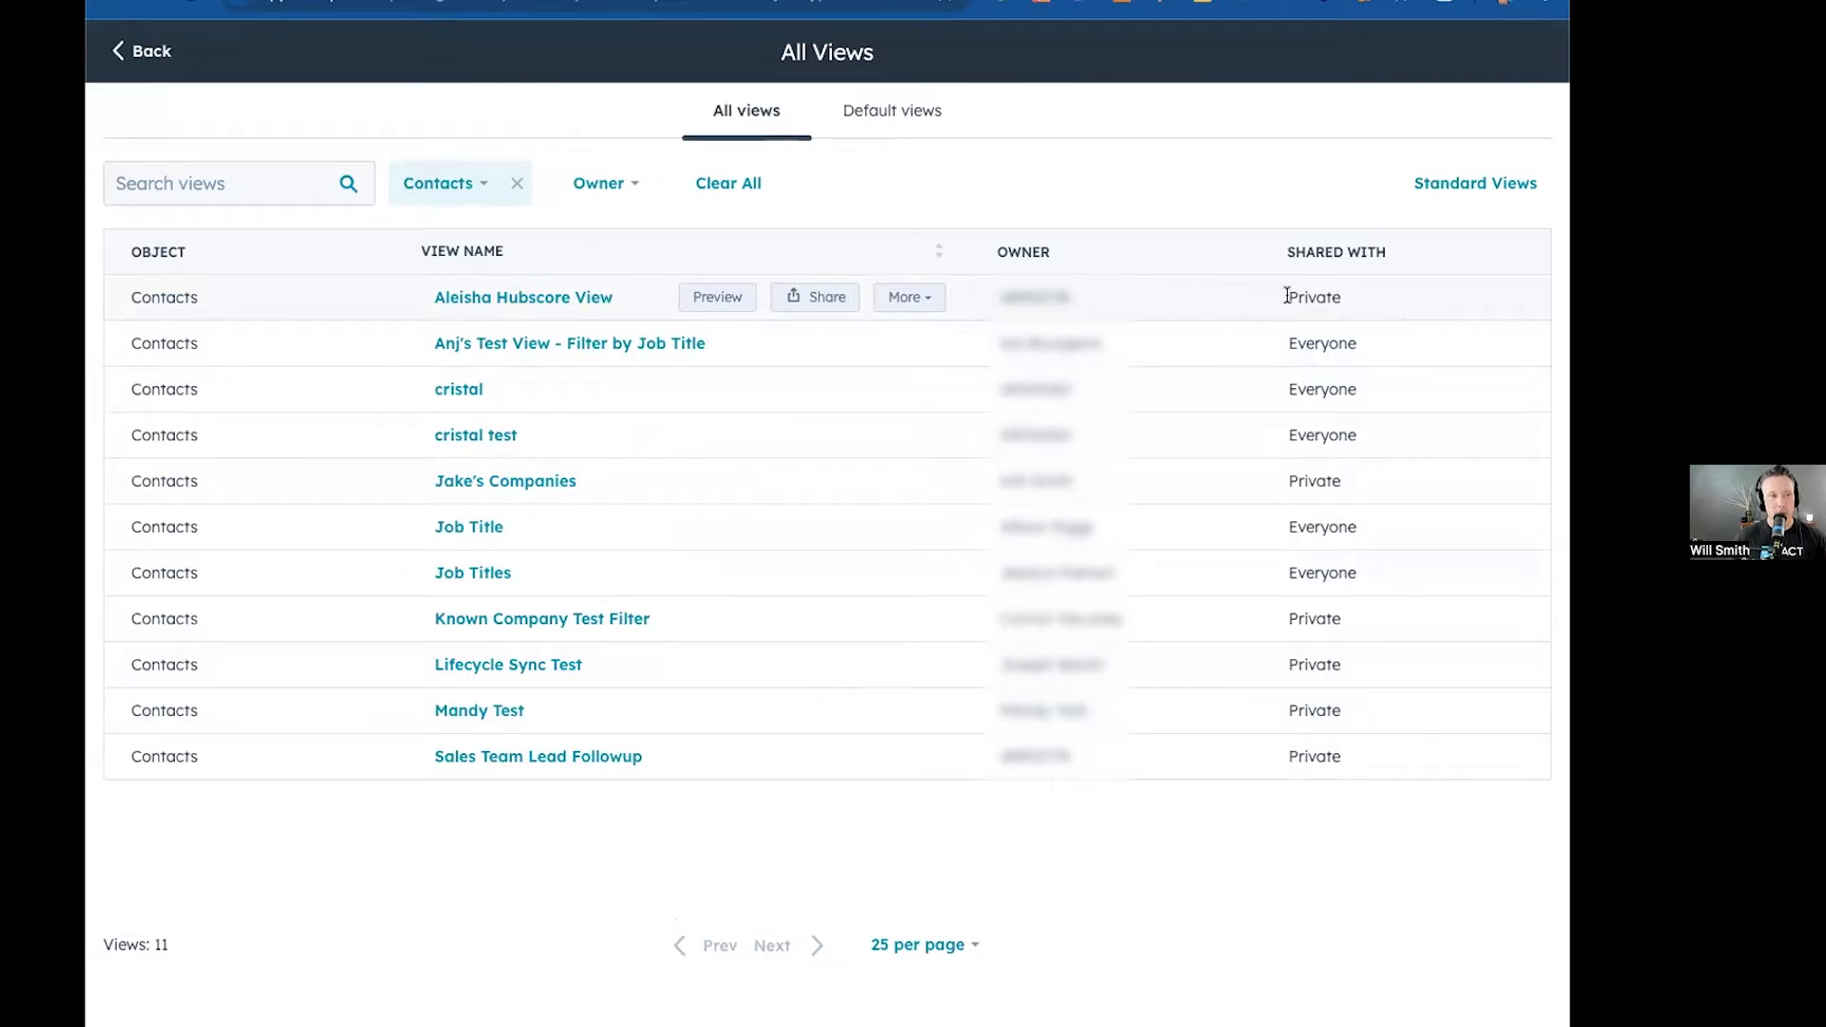
click(1436, 182)
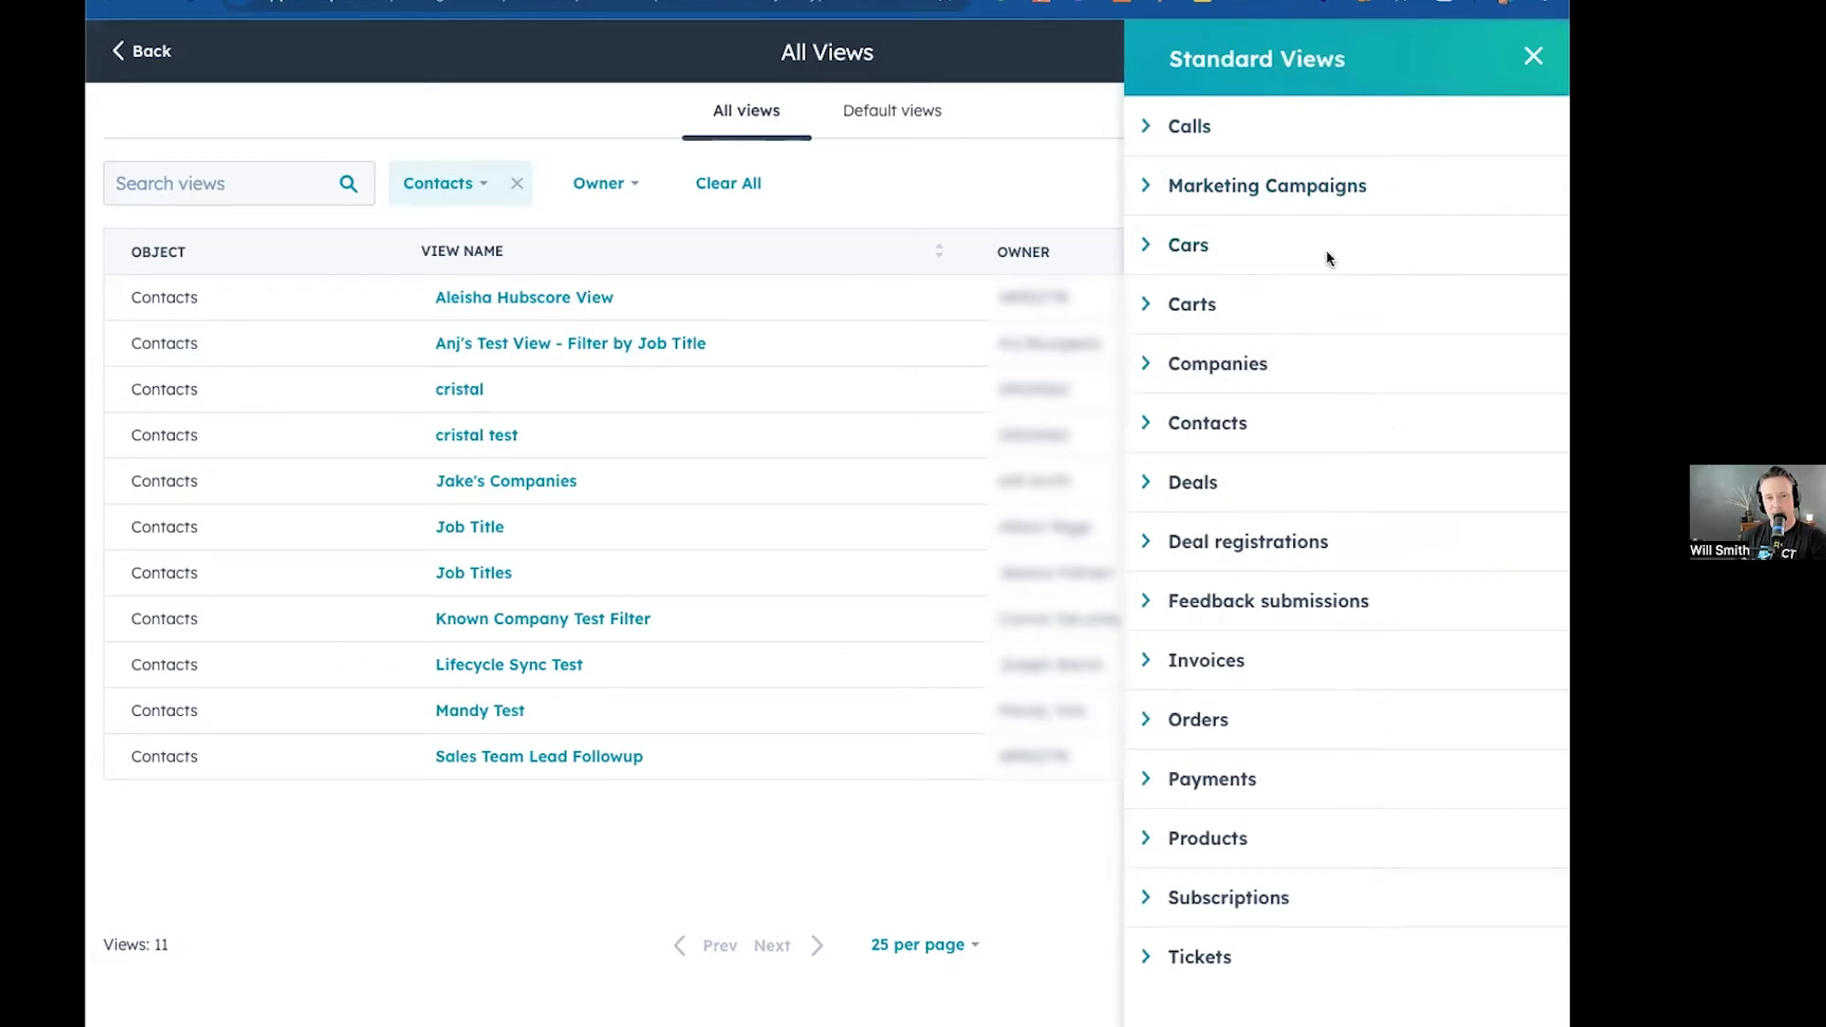
click(1145, 424)
mouse_move(1389, 490)
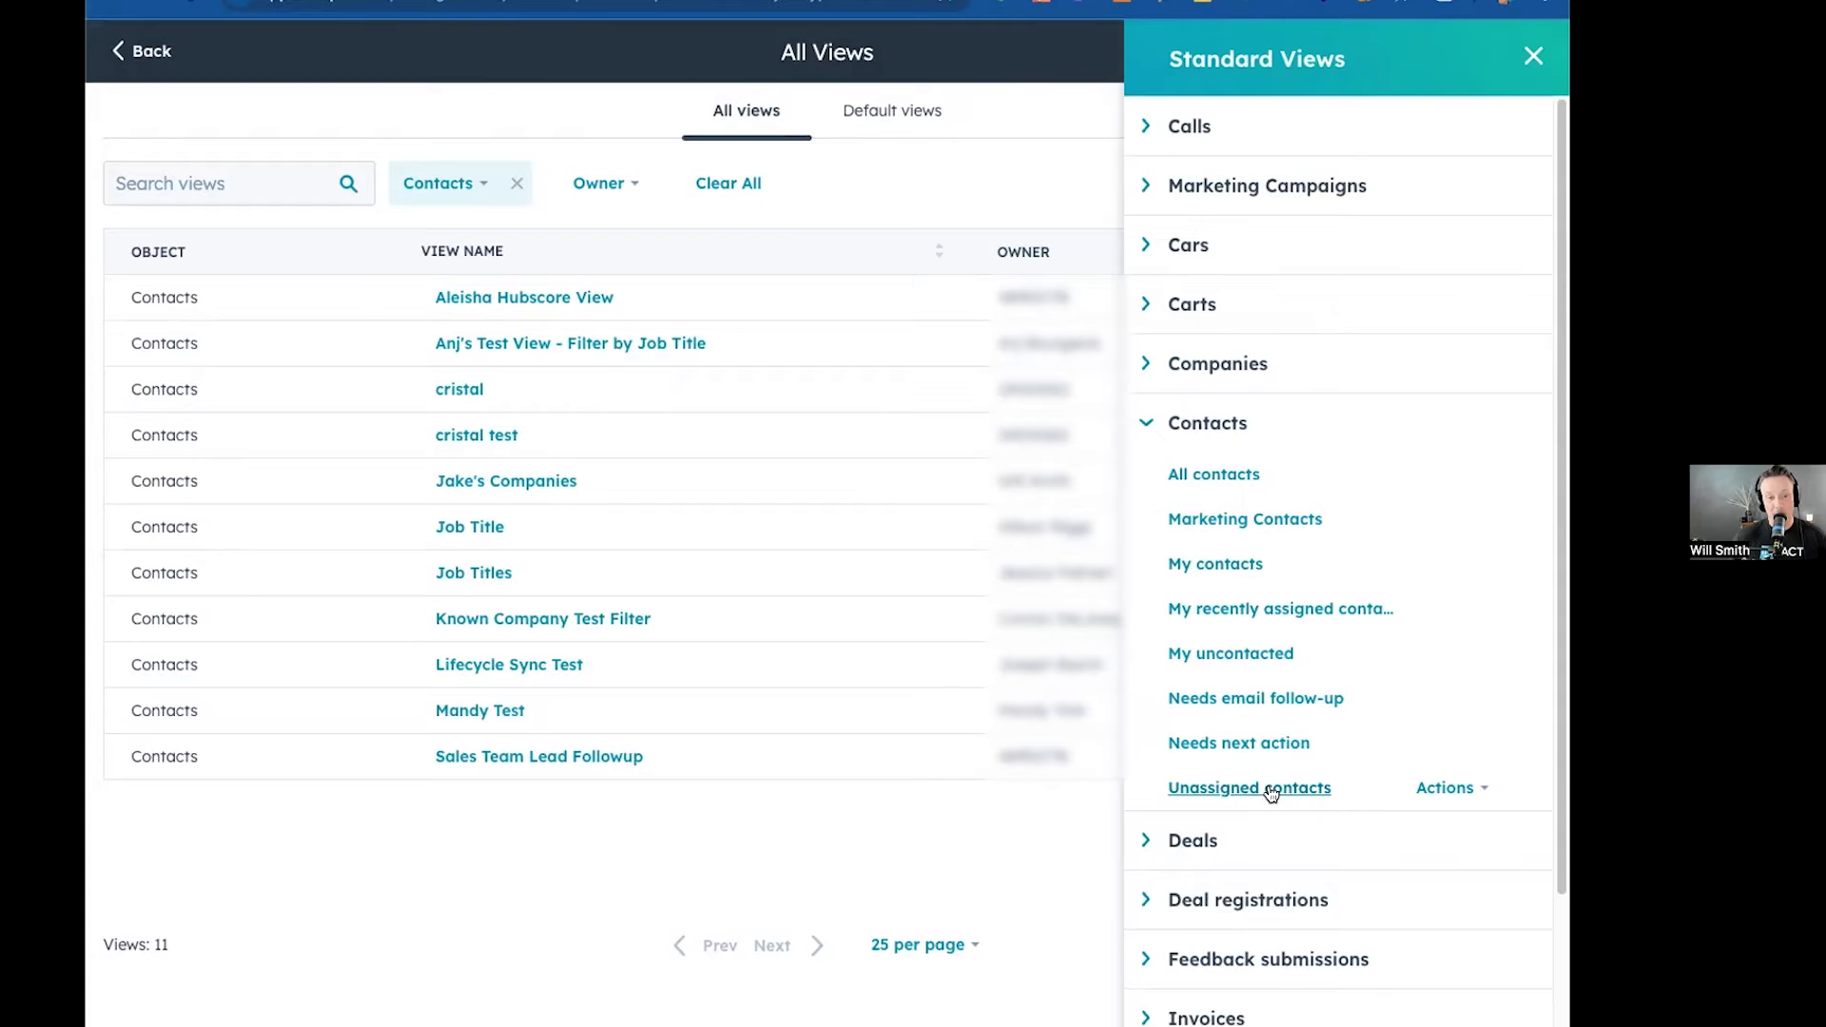
click(1146, 423)
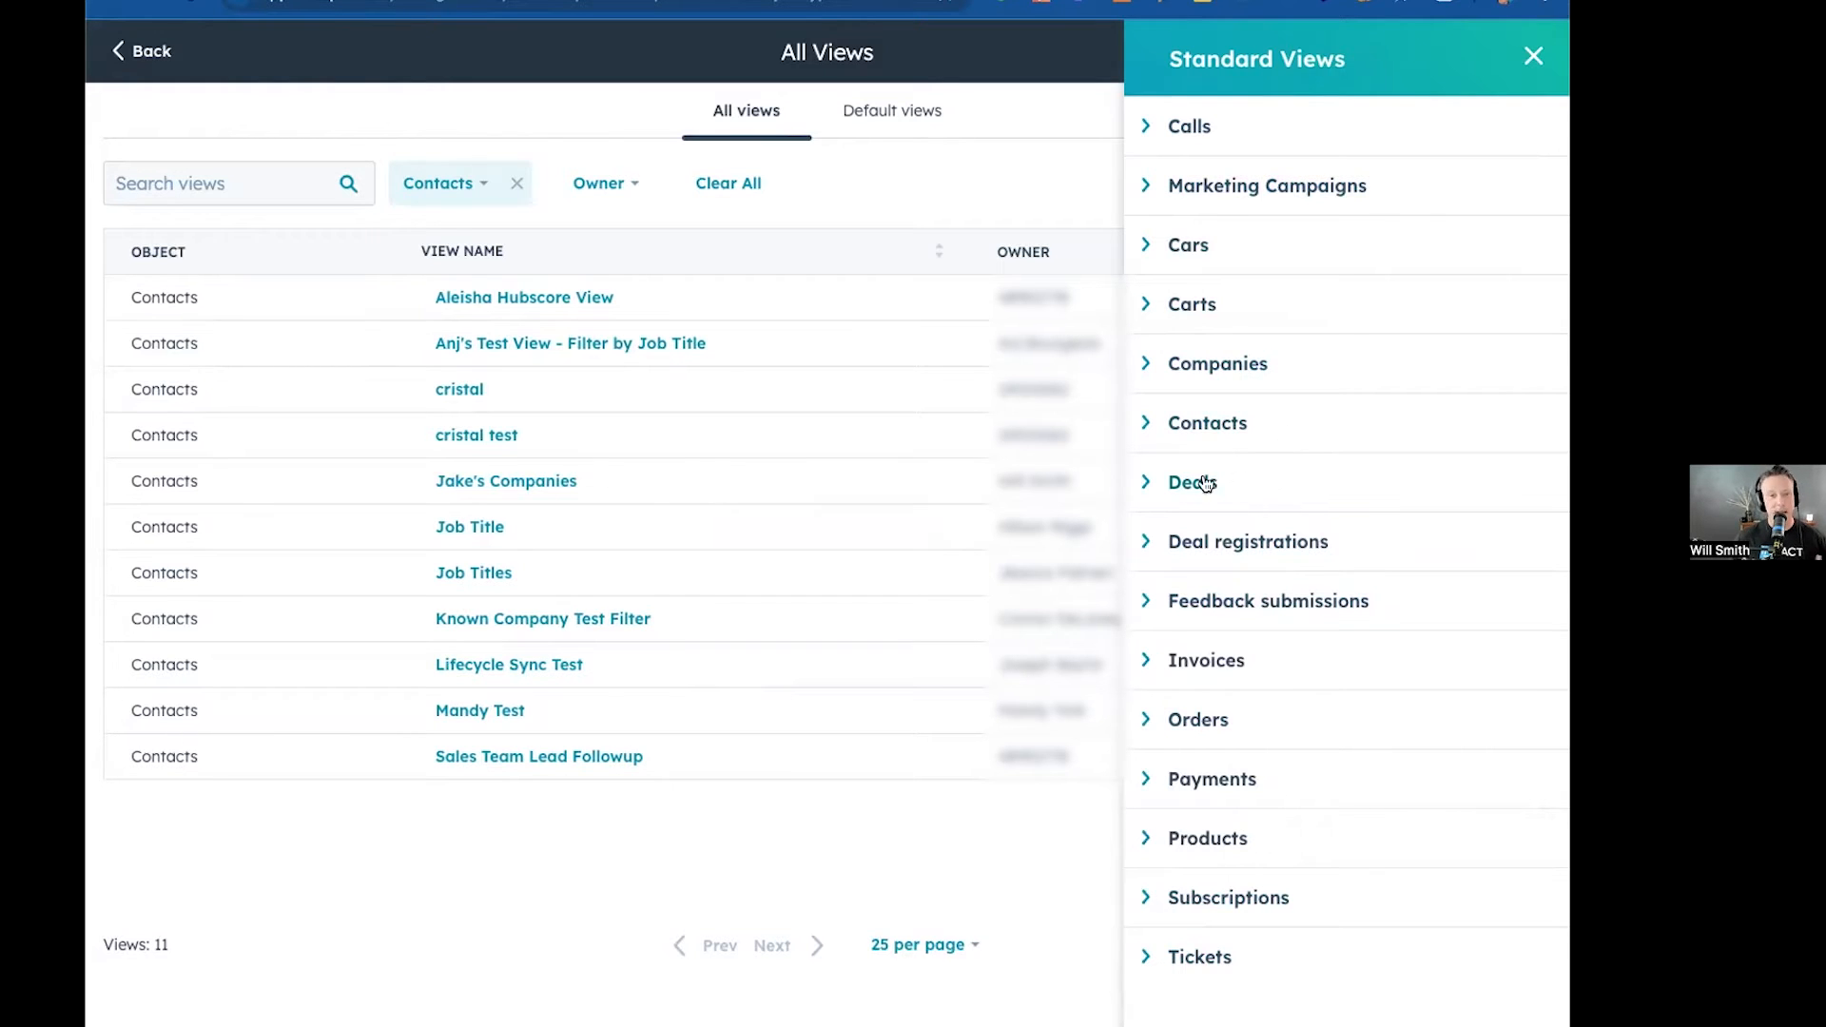
click(1144, 422)
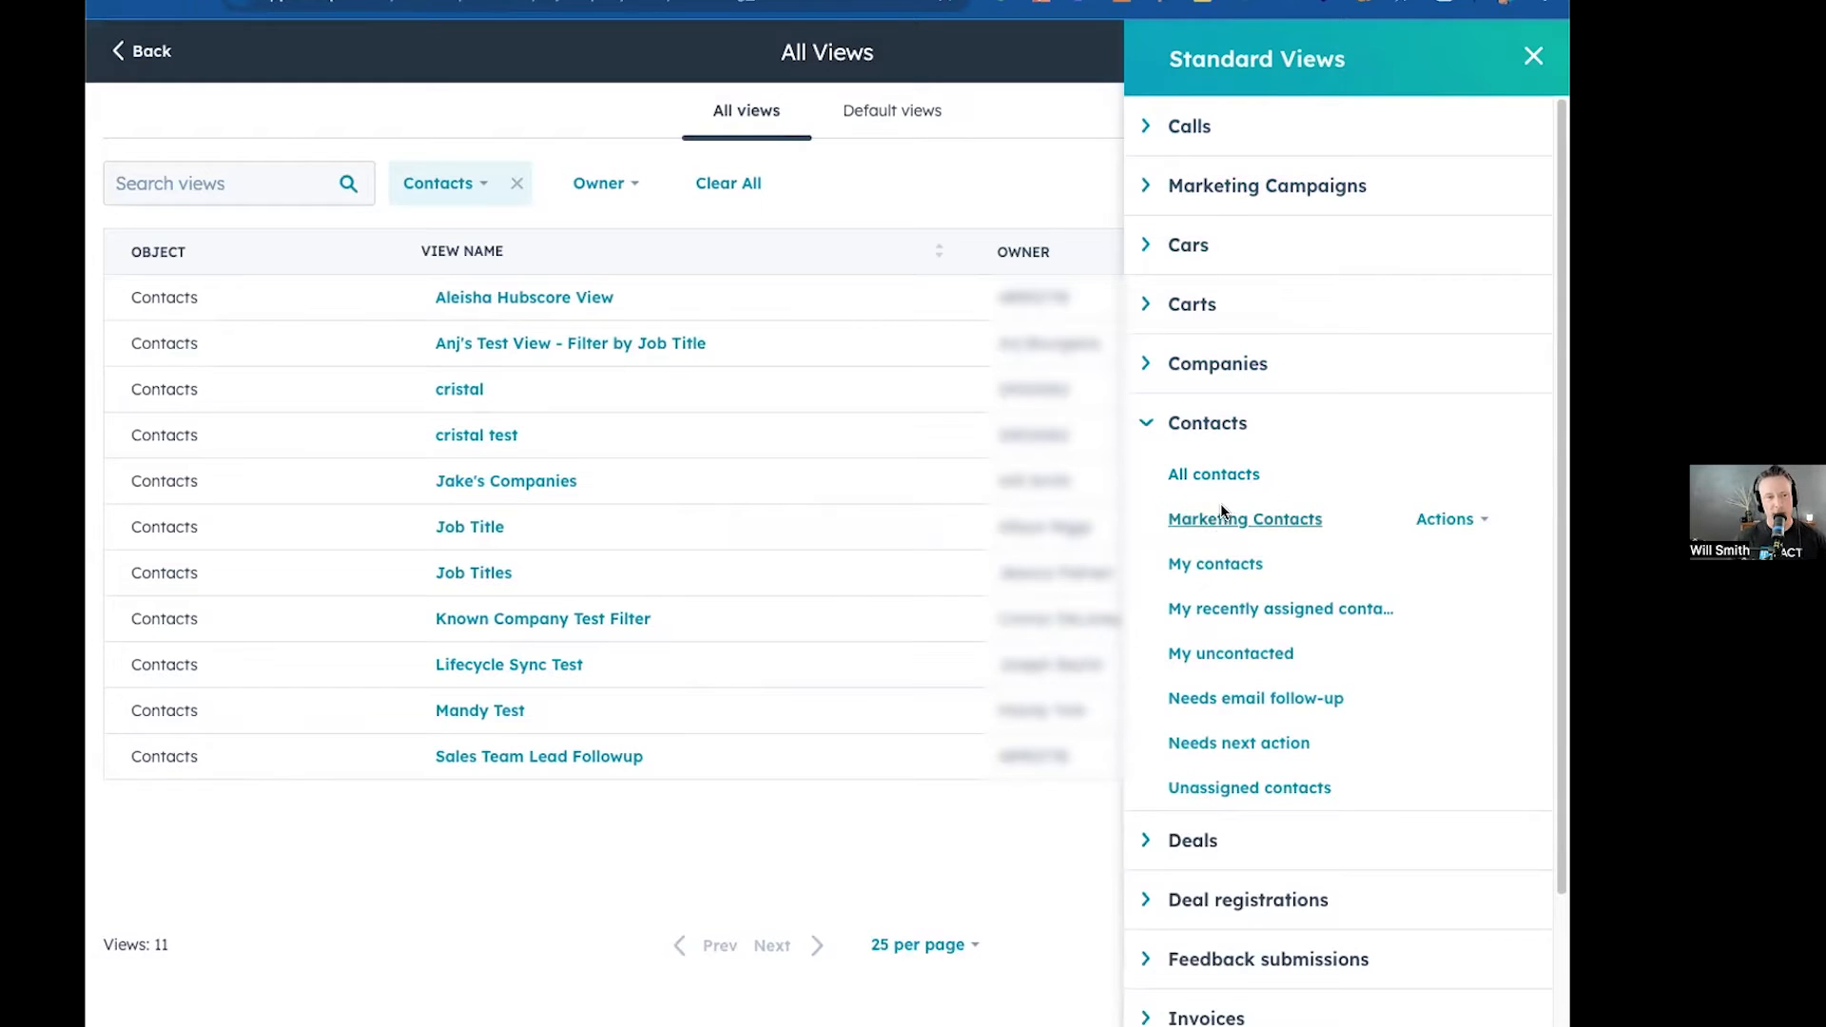
click(1219, 520)
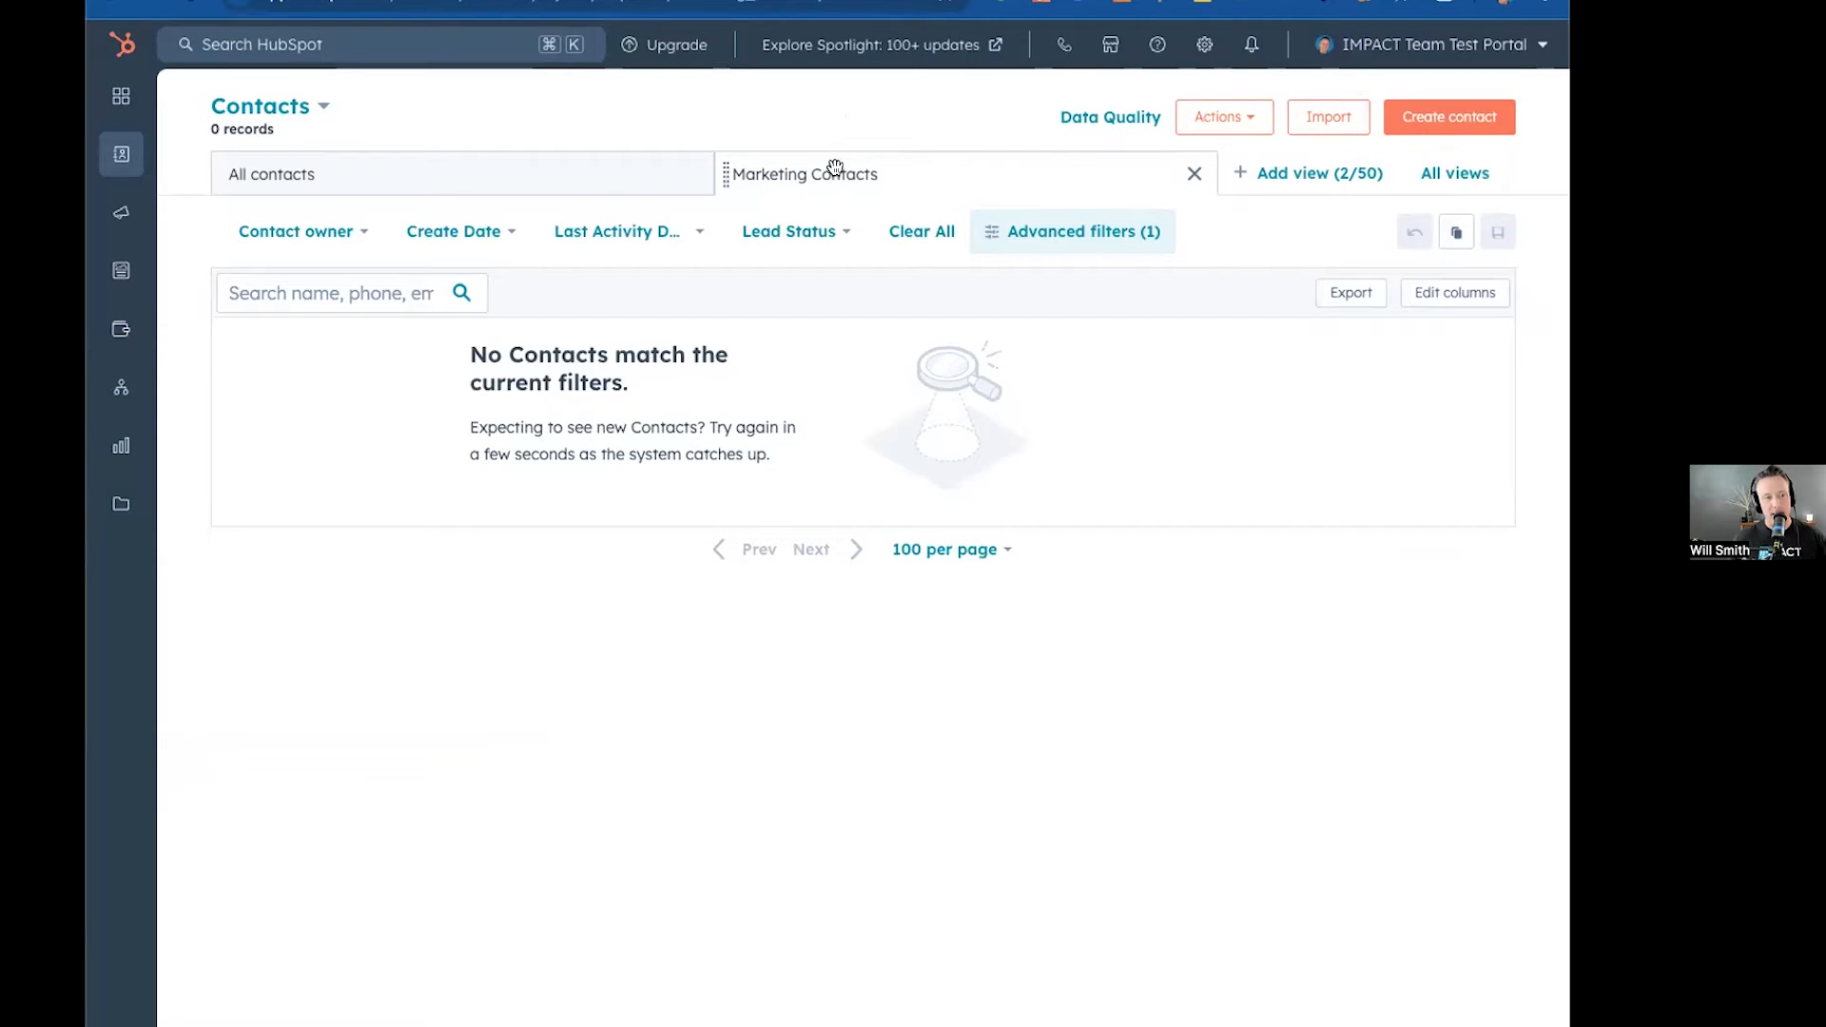
click(561, 156)
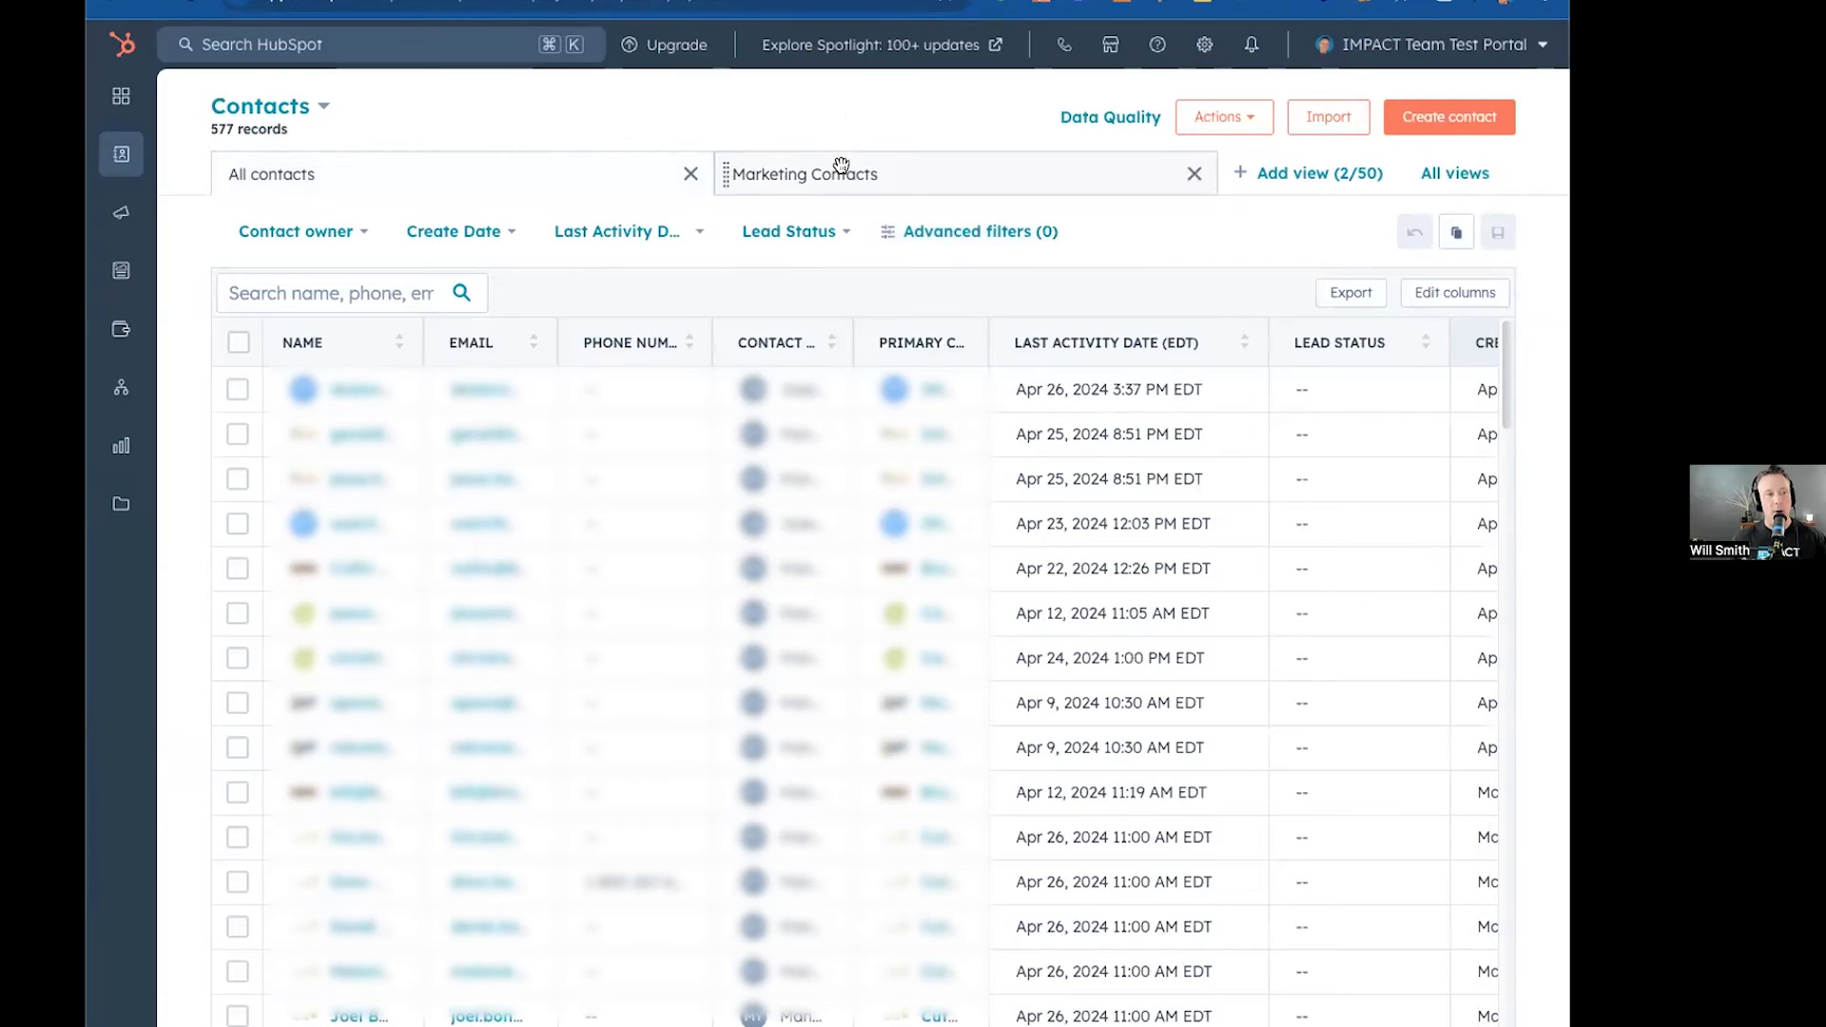
click(838, 171)
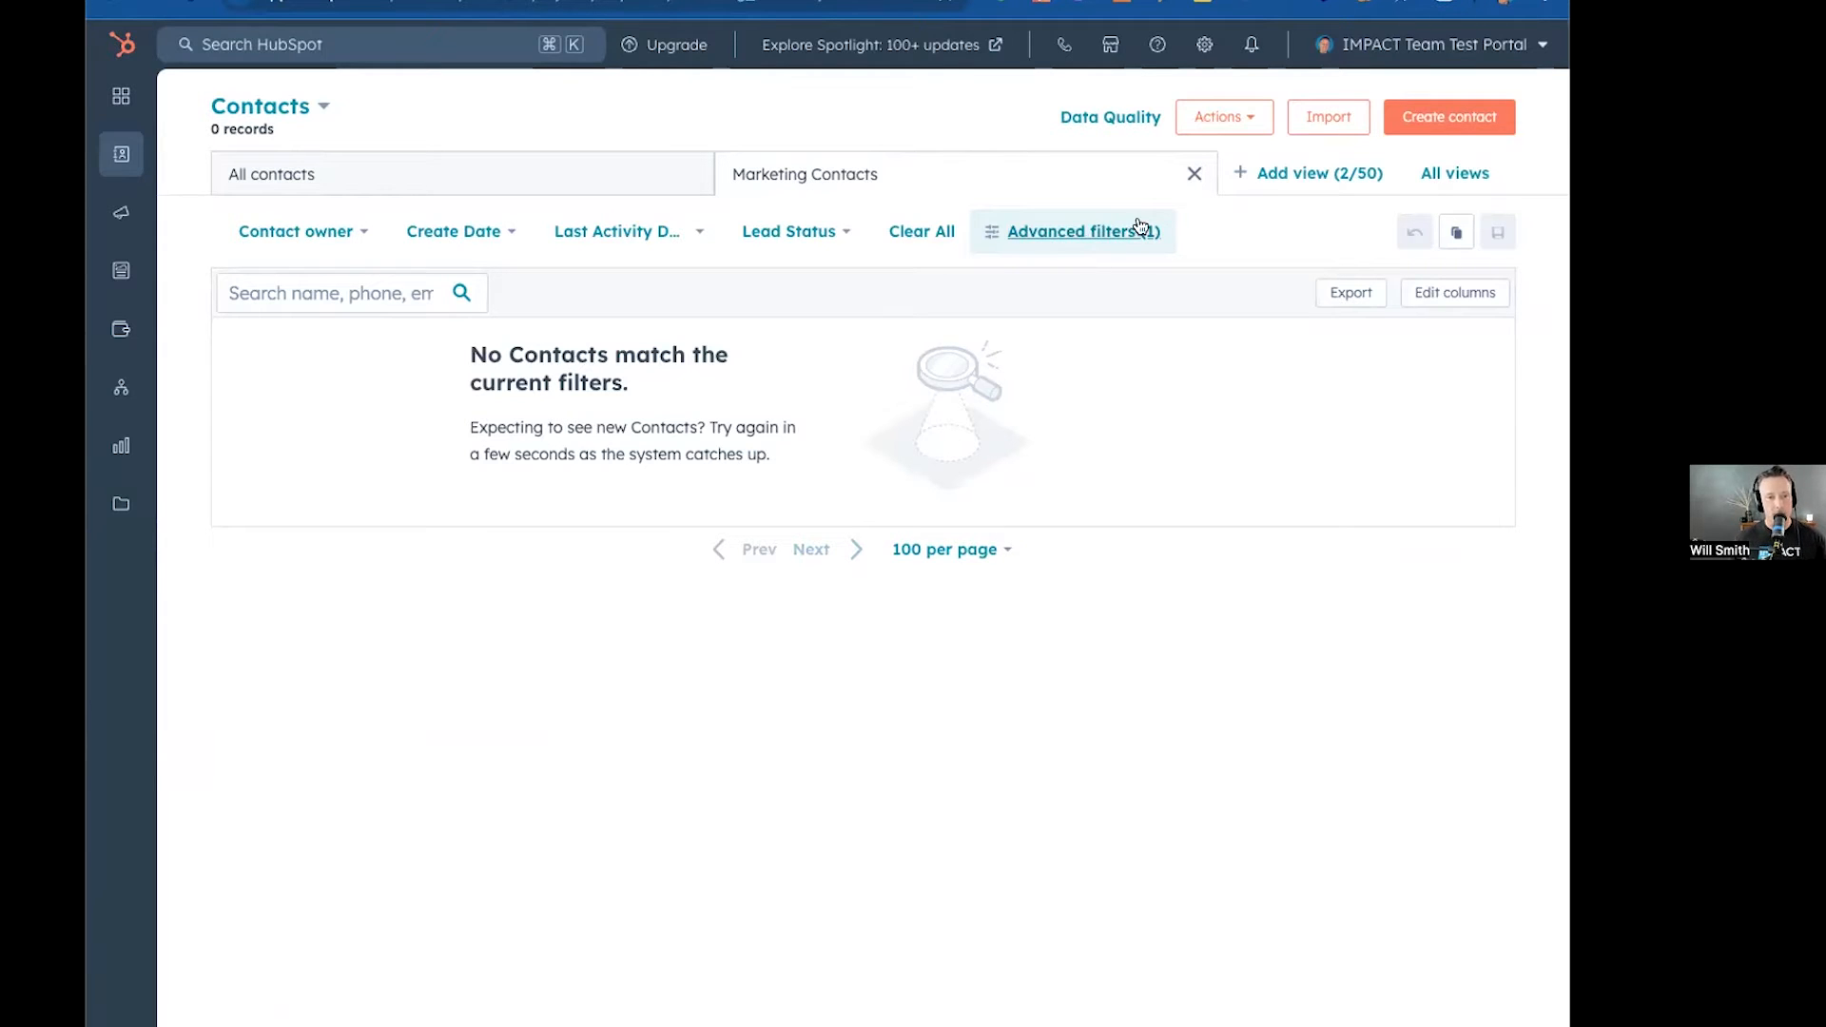
Add the My contacts and My uncontacted standard views as new tabs on the contacts index.
click(1262, 174)
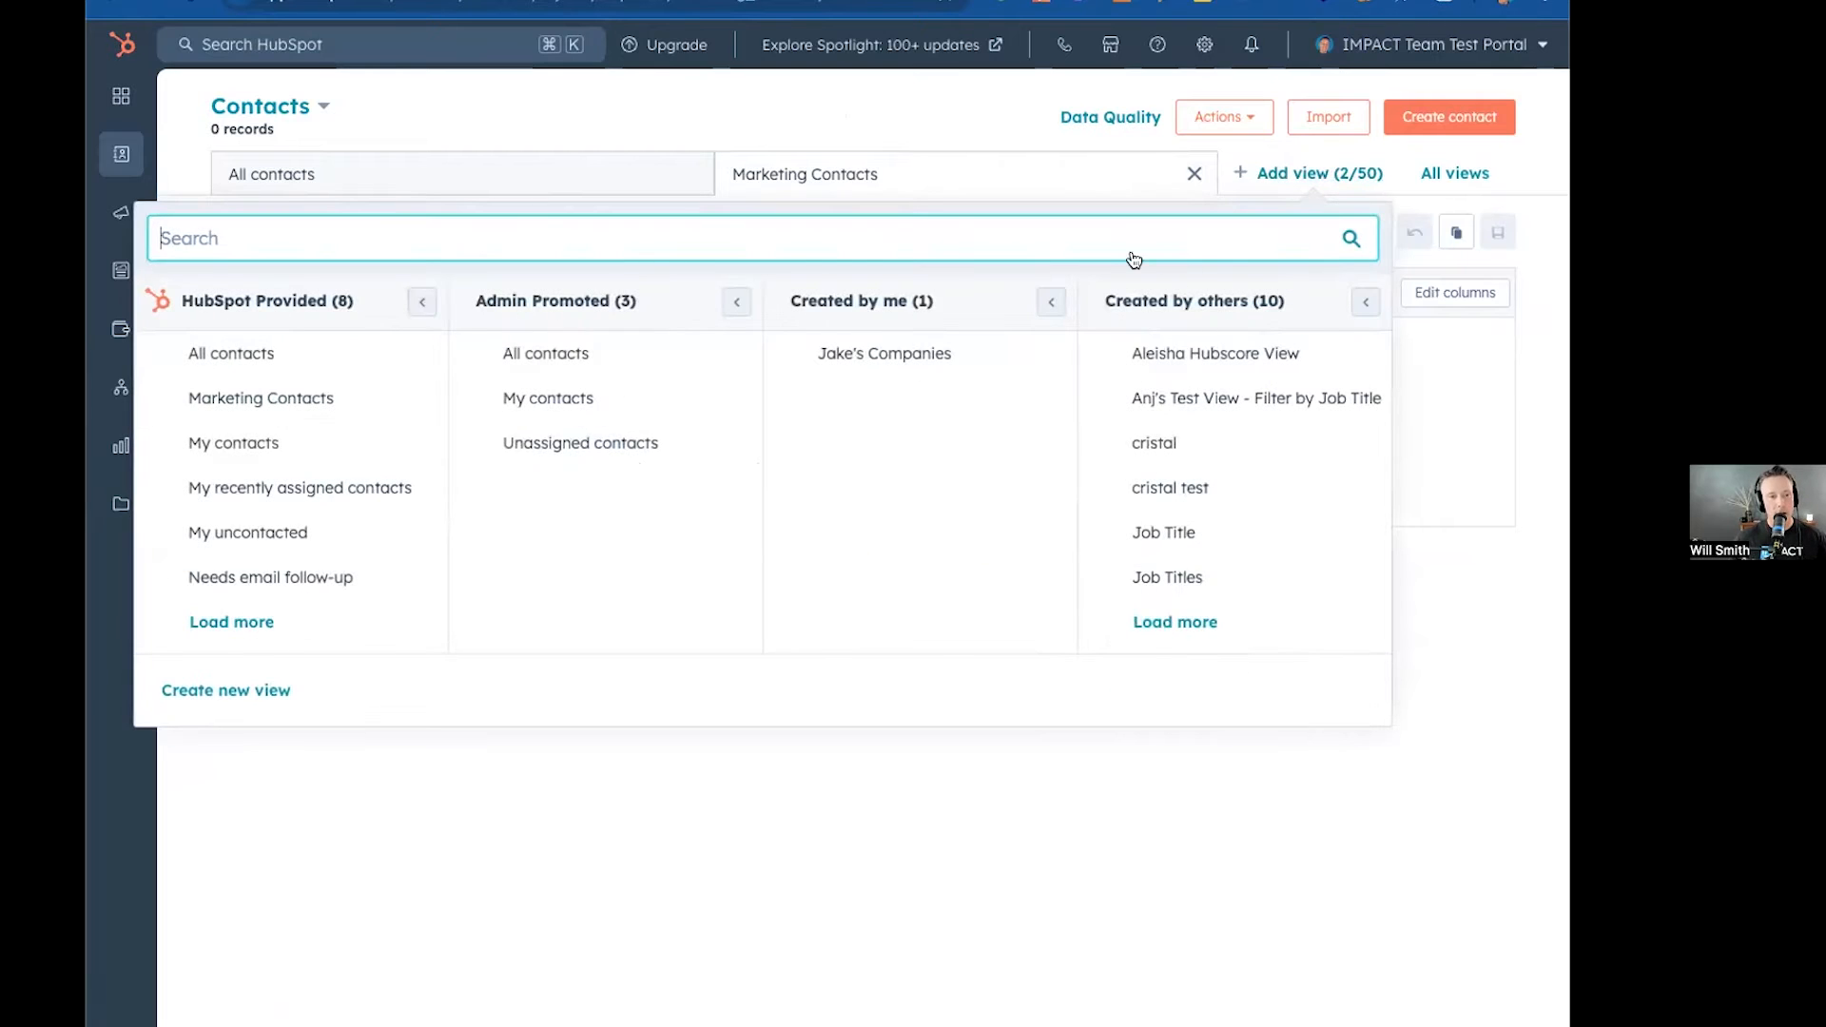
click(233, 442)
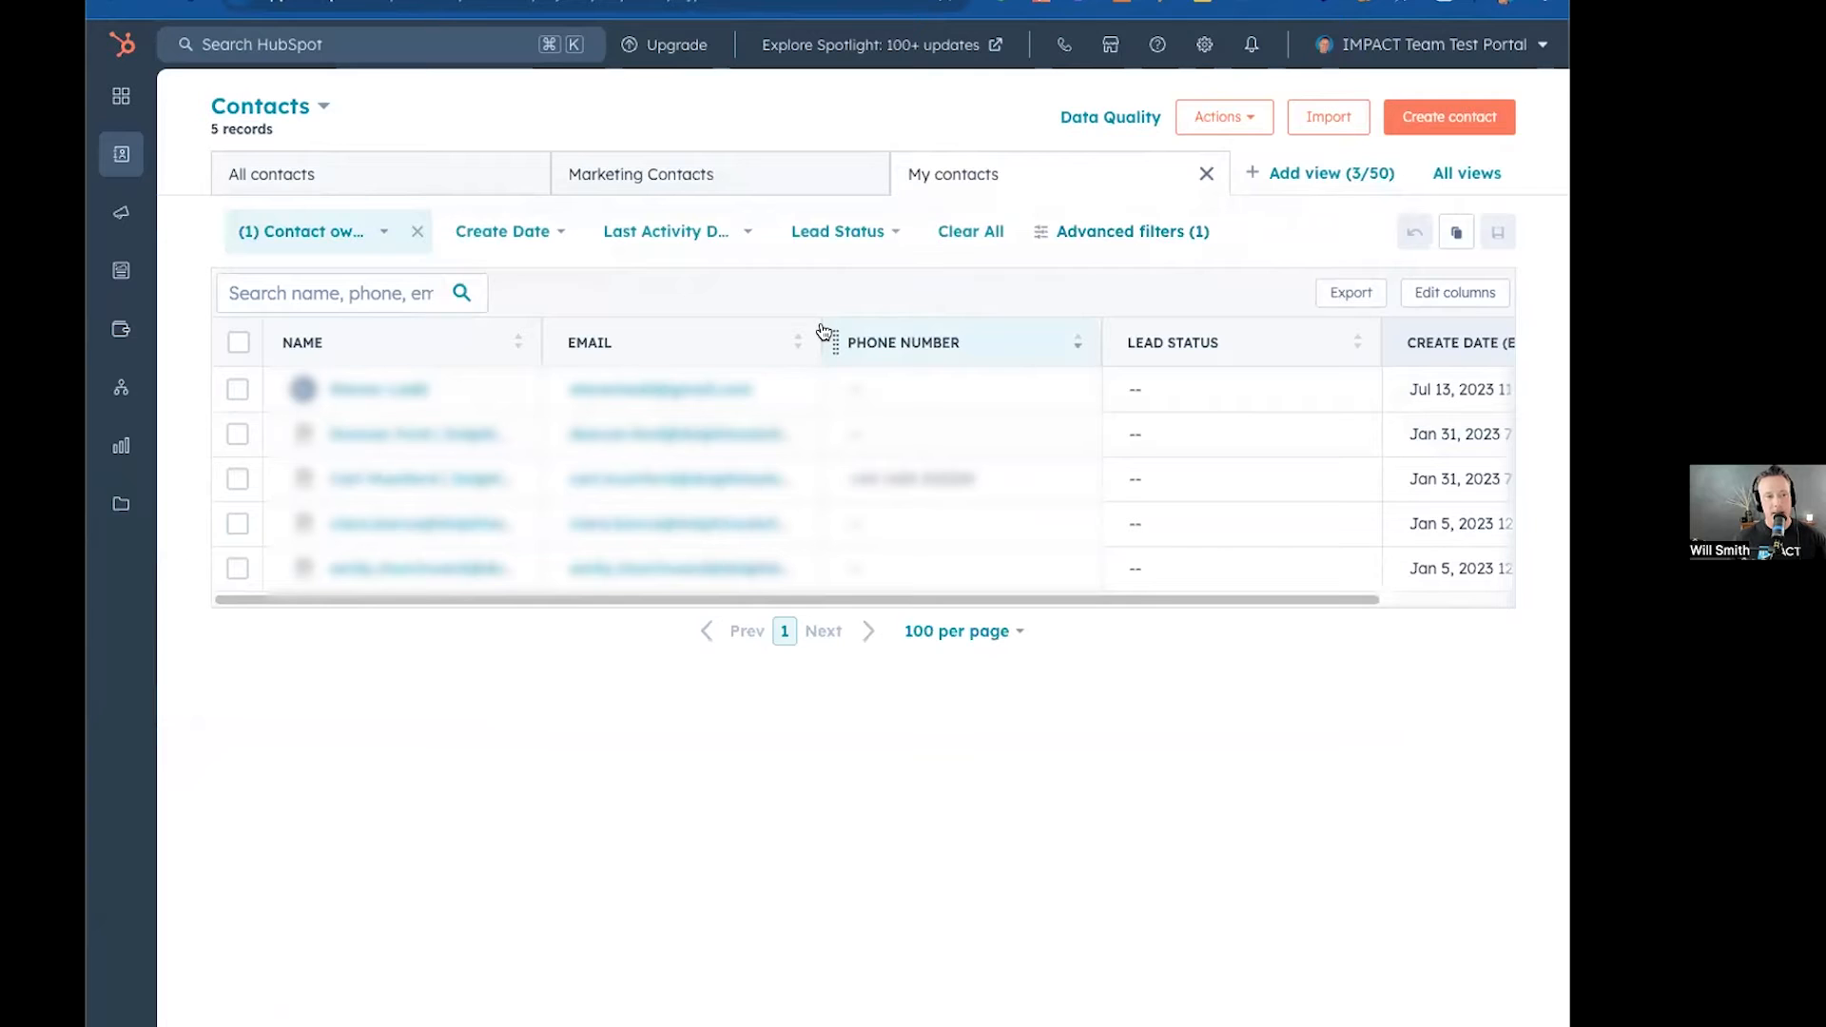
click(1317, 173)
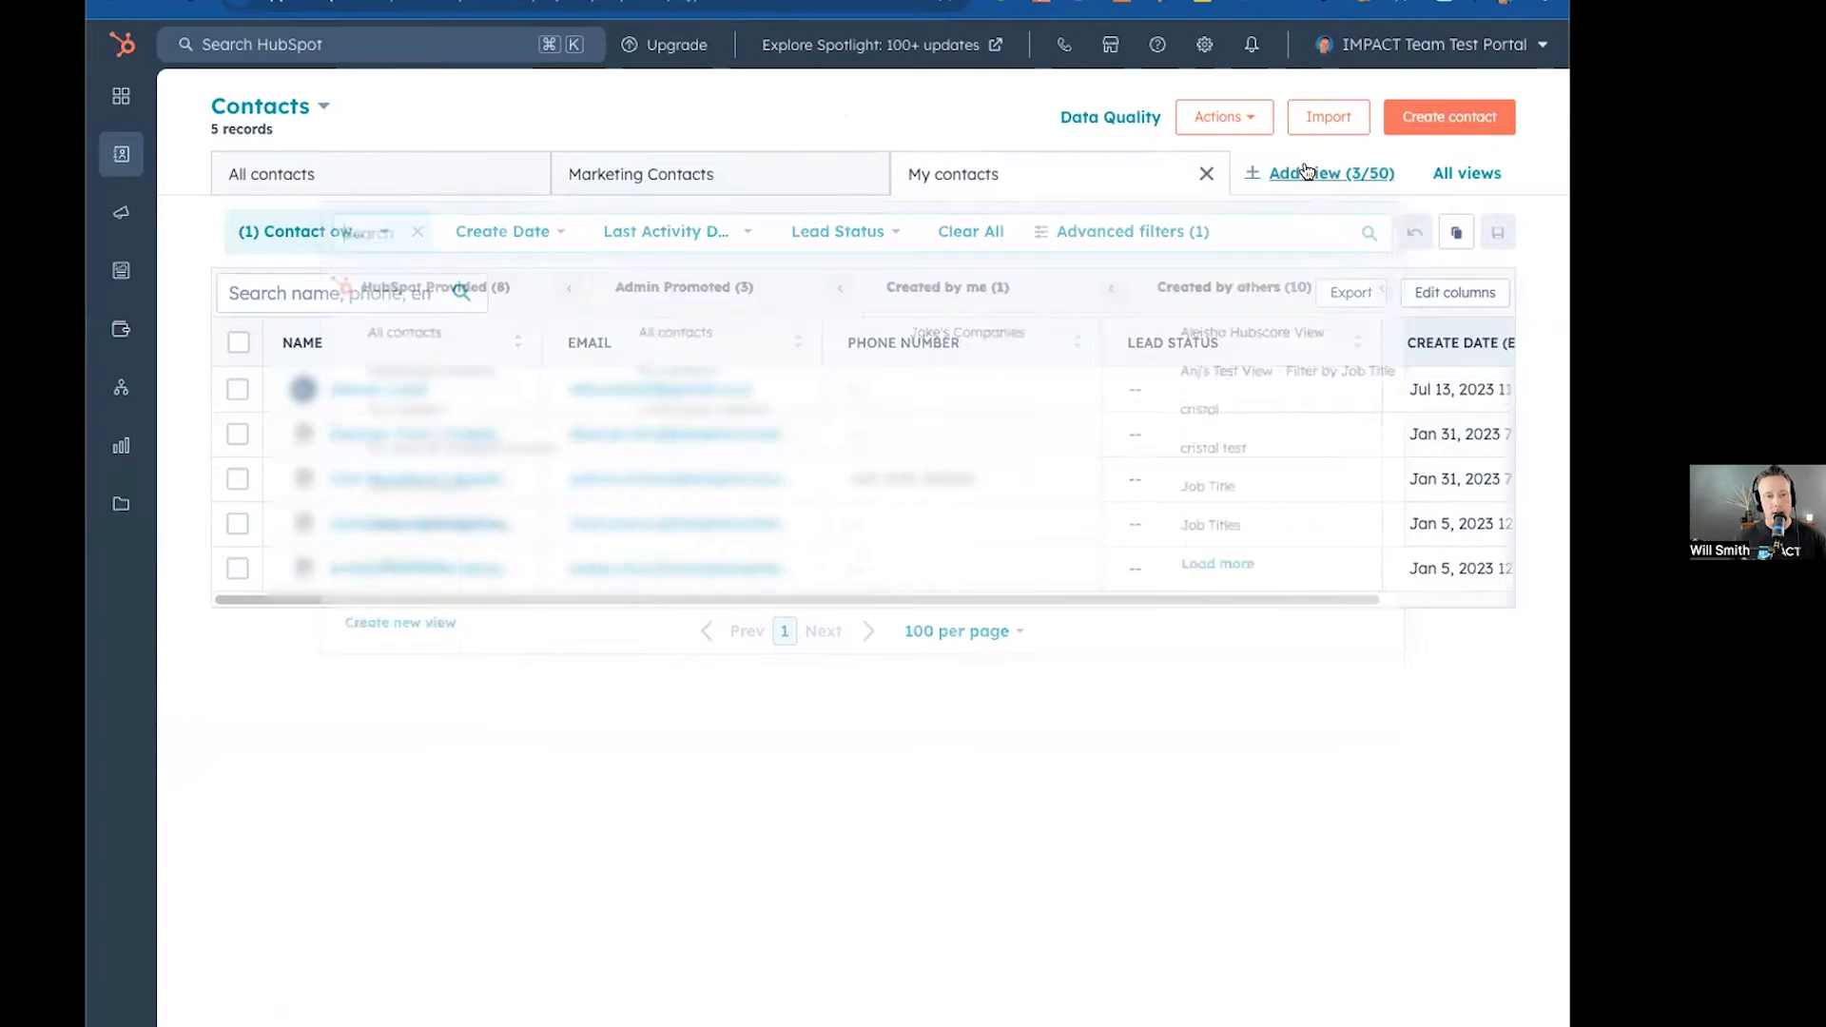
click(386, 535)
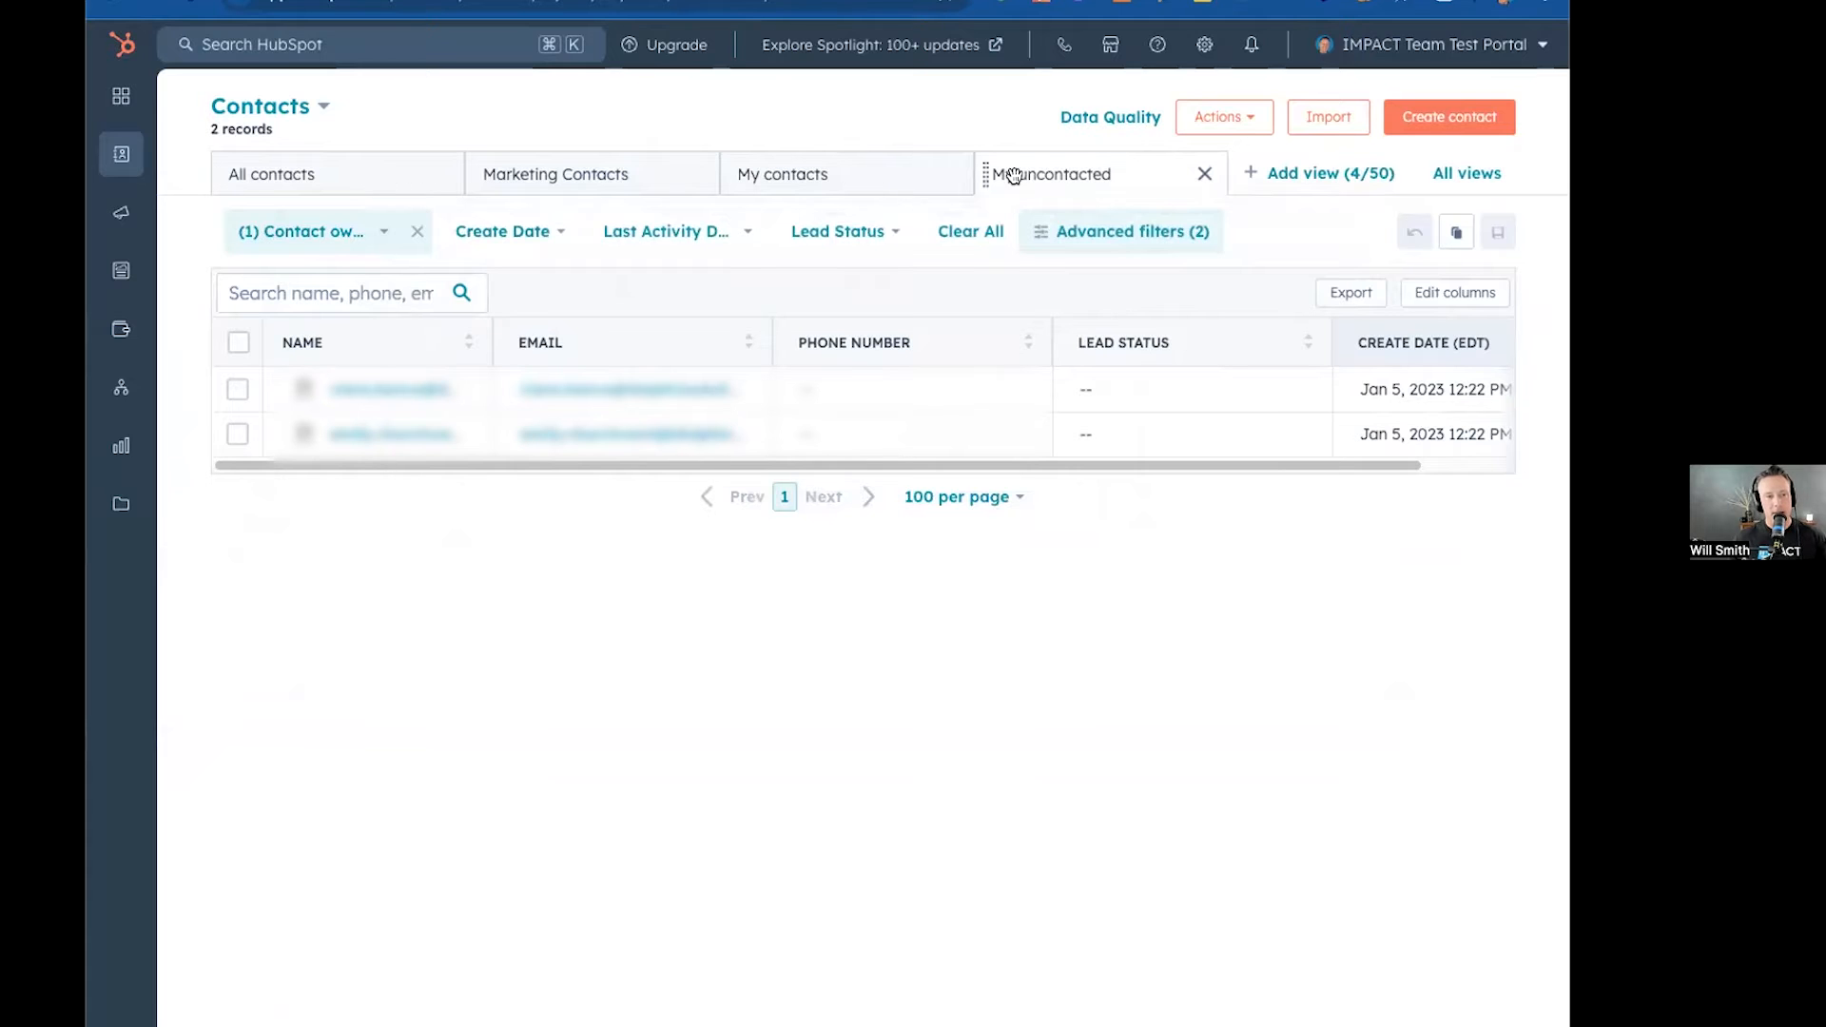
Switch between the All contacts and Marketing Contacts view tabs to compare them.
click(590, 175)
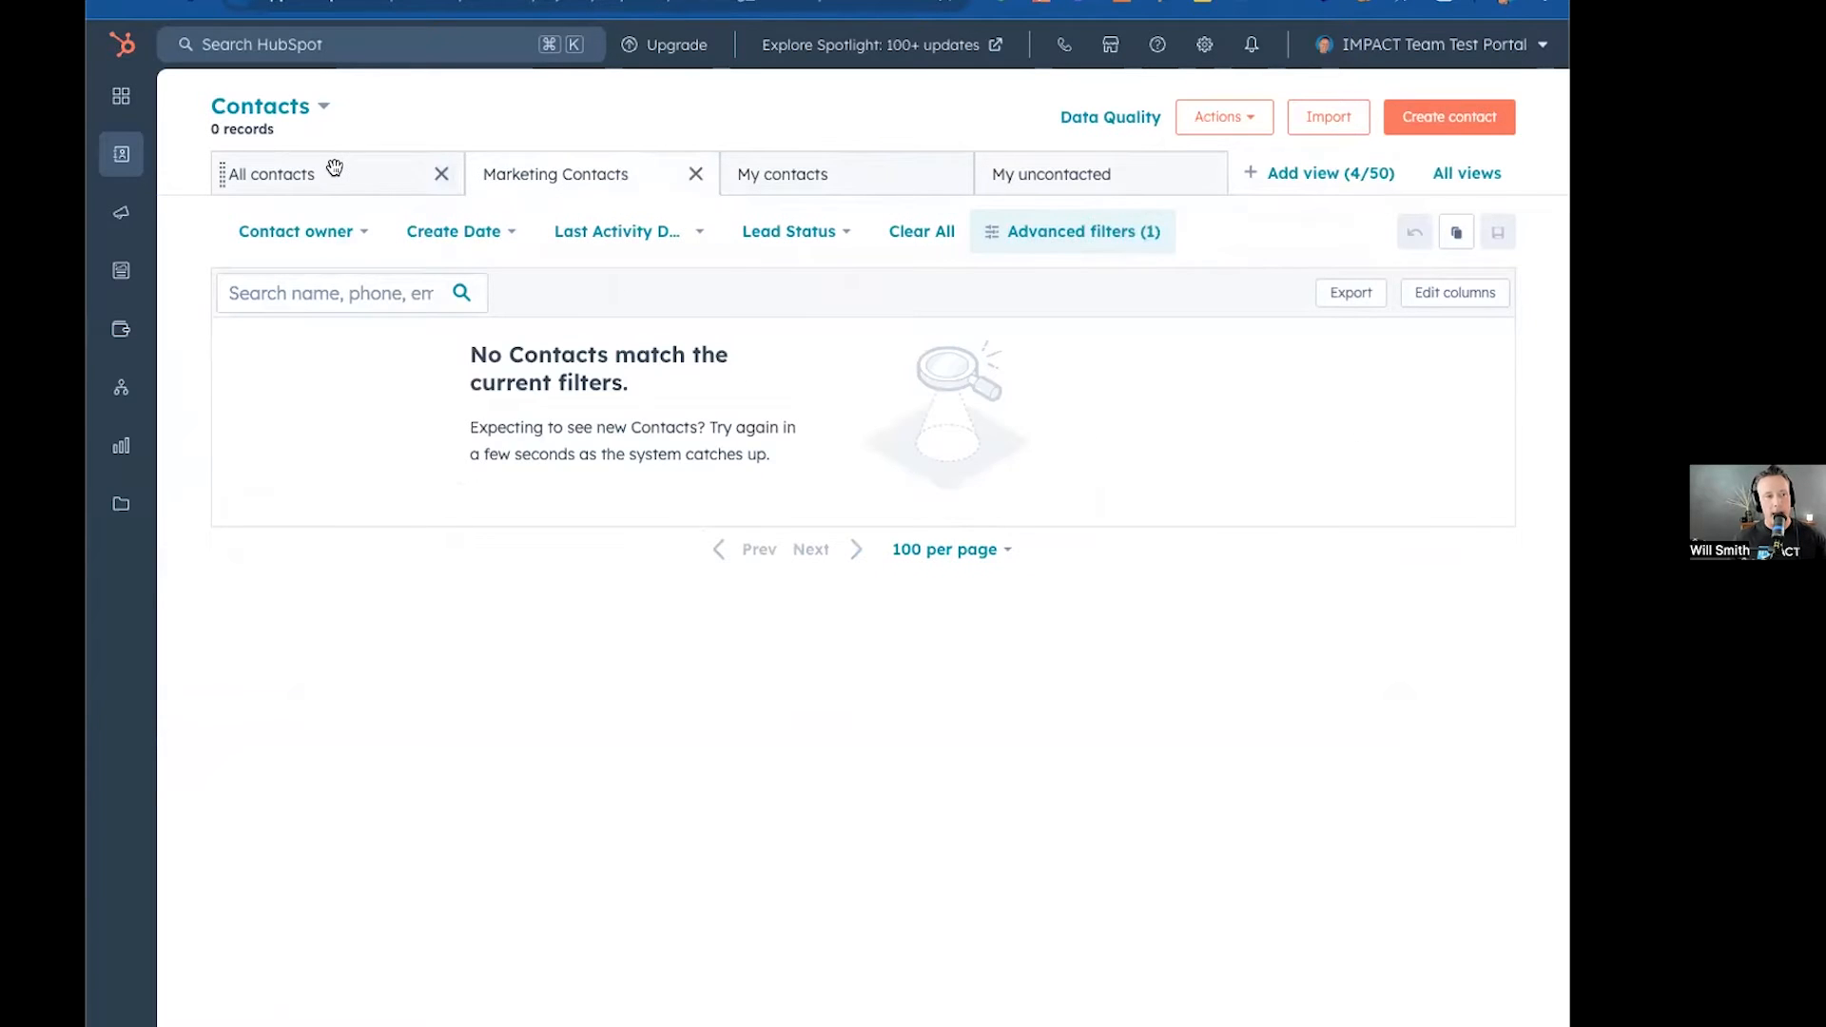
click(335, 169)
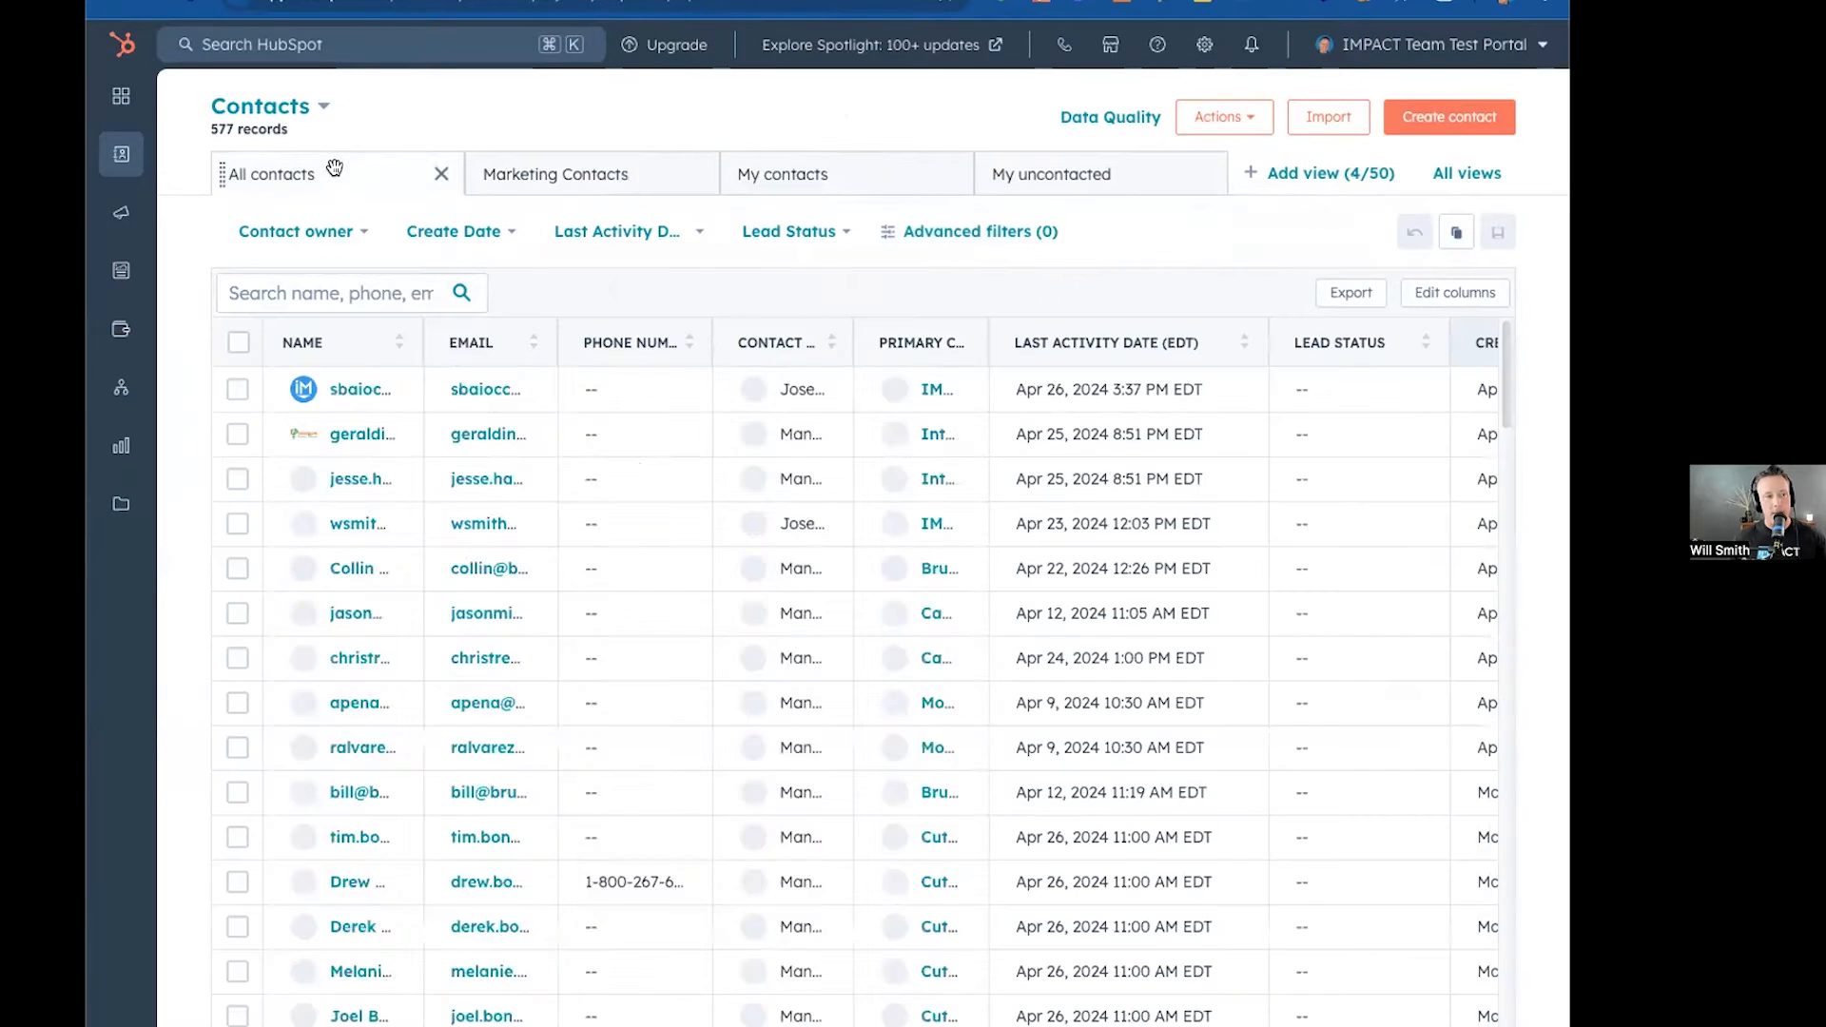
click(526, 173)
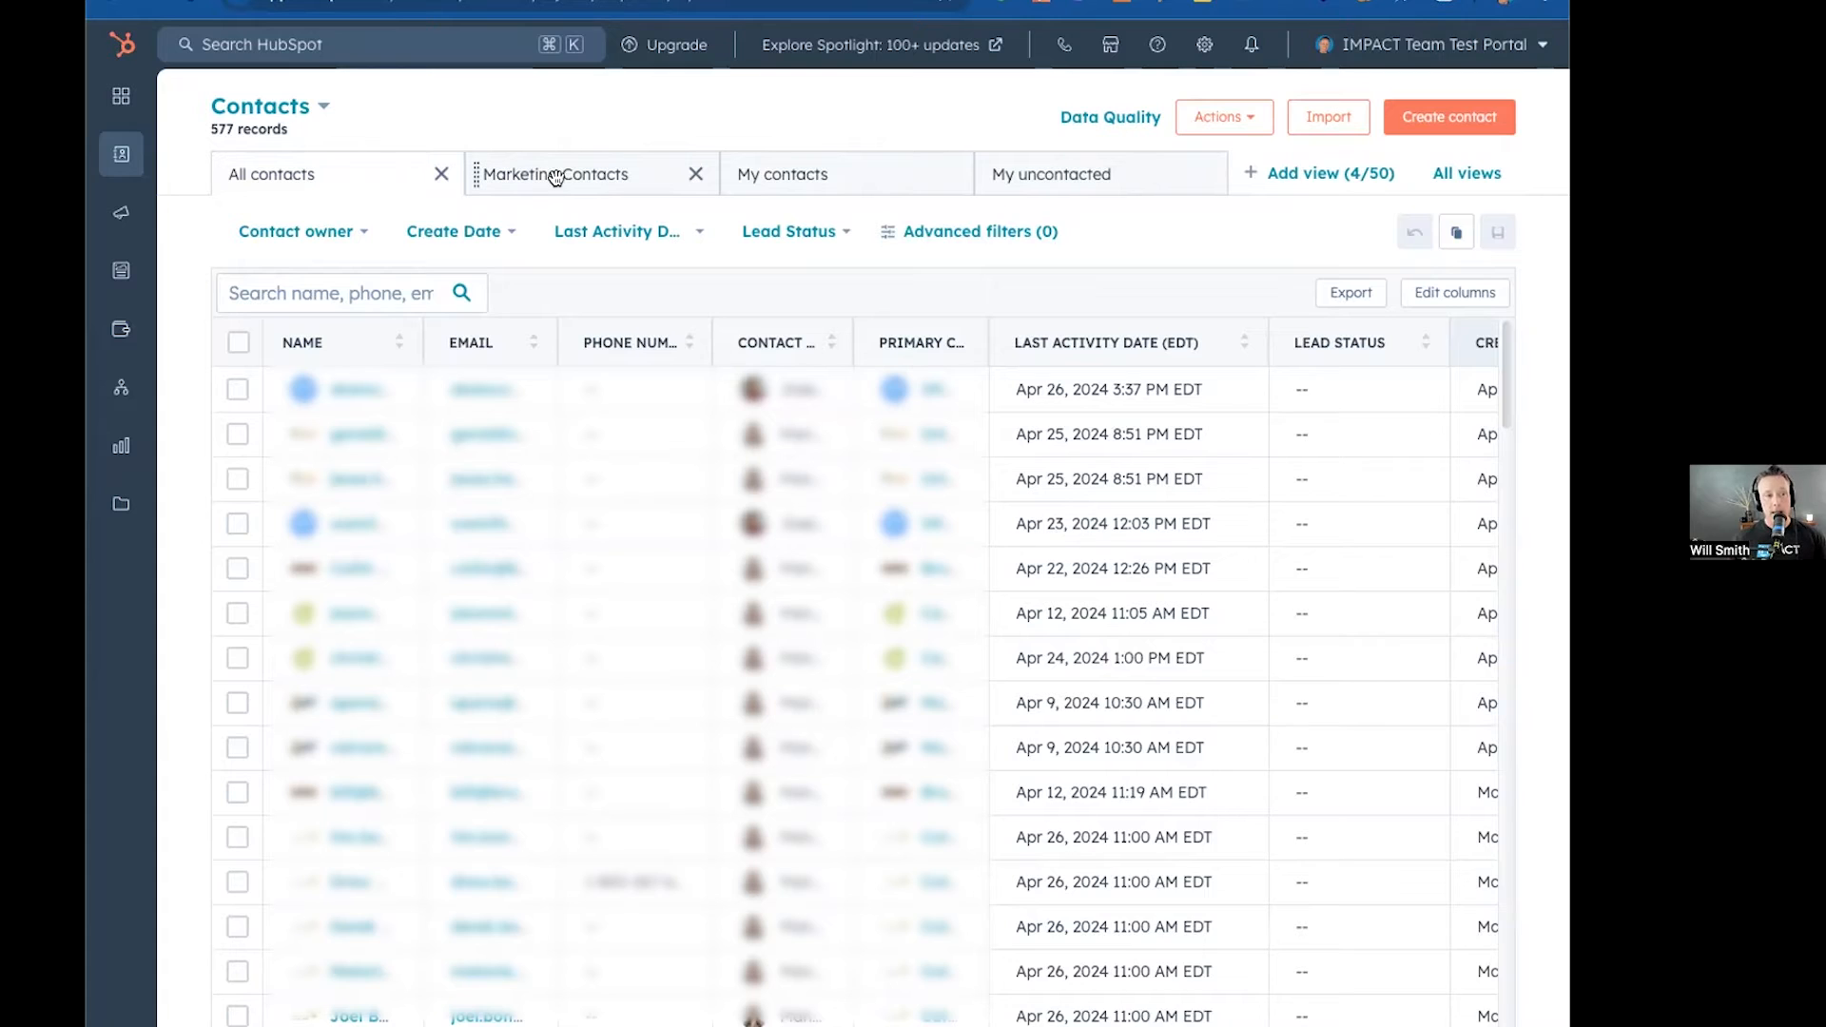
click(549, 183)
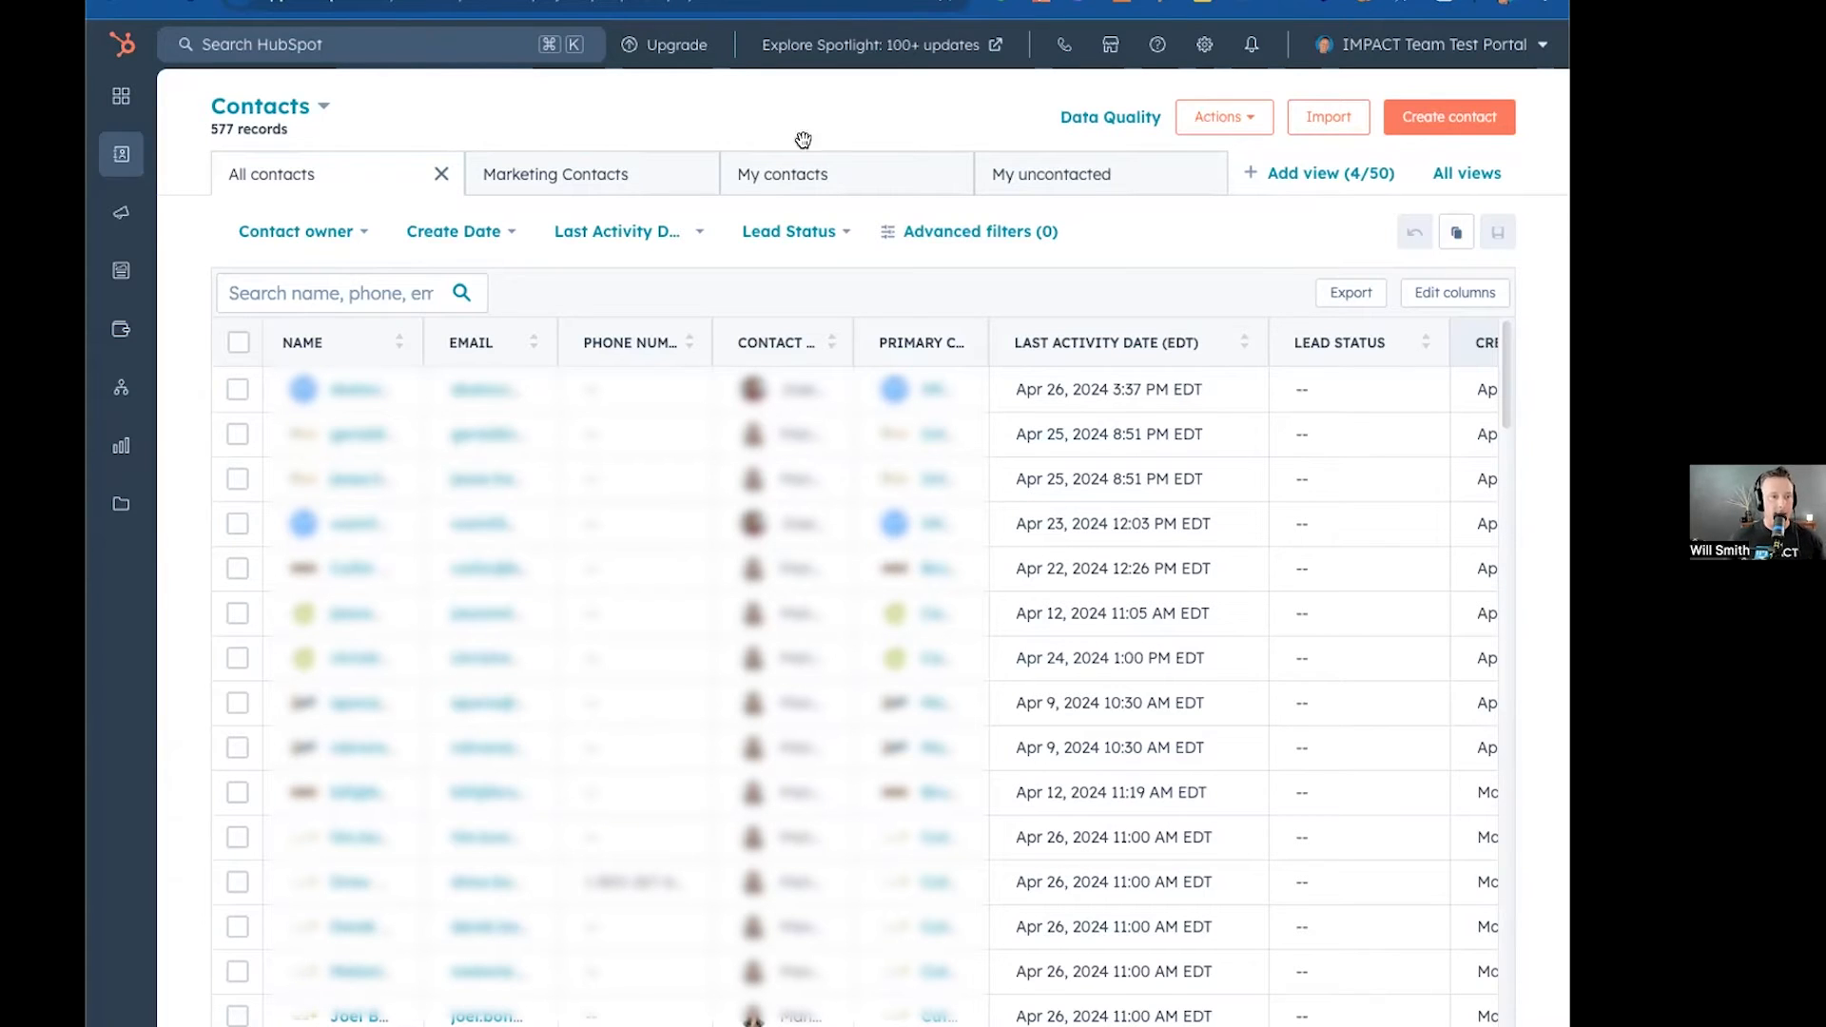
click(594, 173)
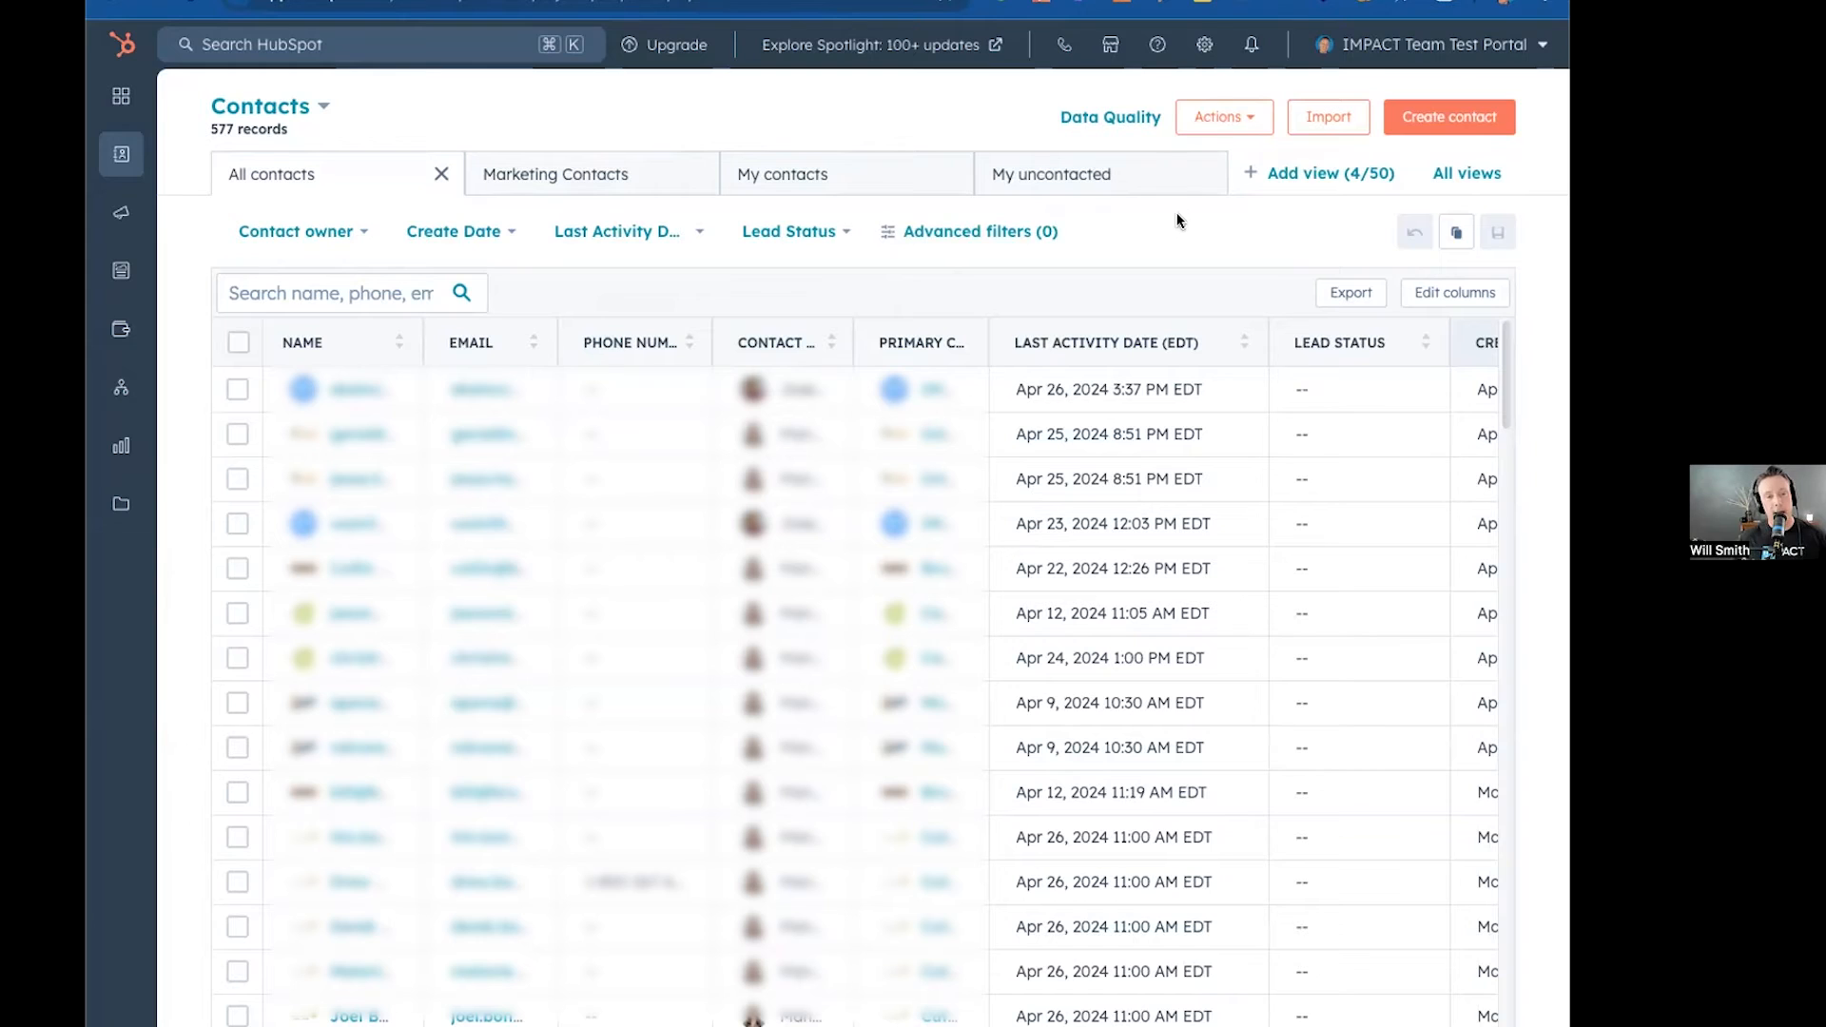
Create a new contacts view named Original Source View, shared with Everyone.
click(1325, 175)
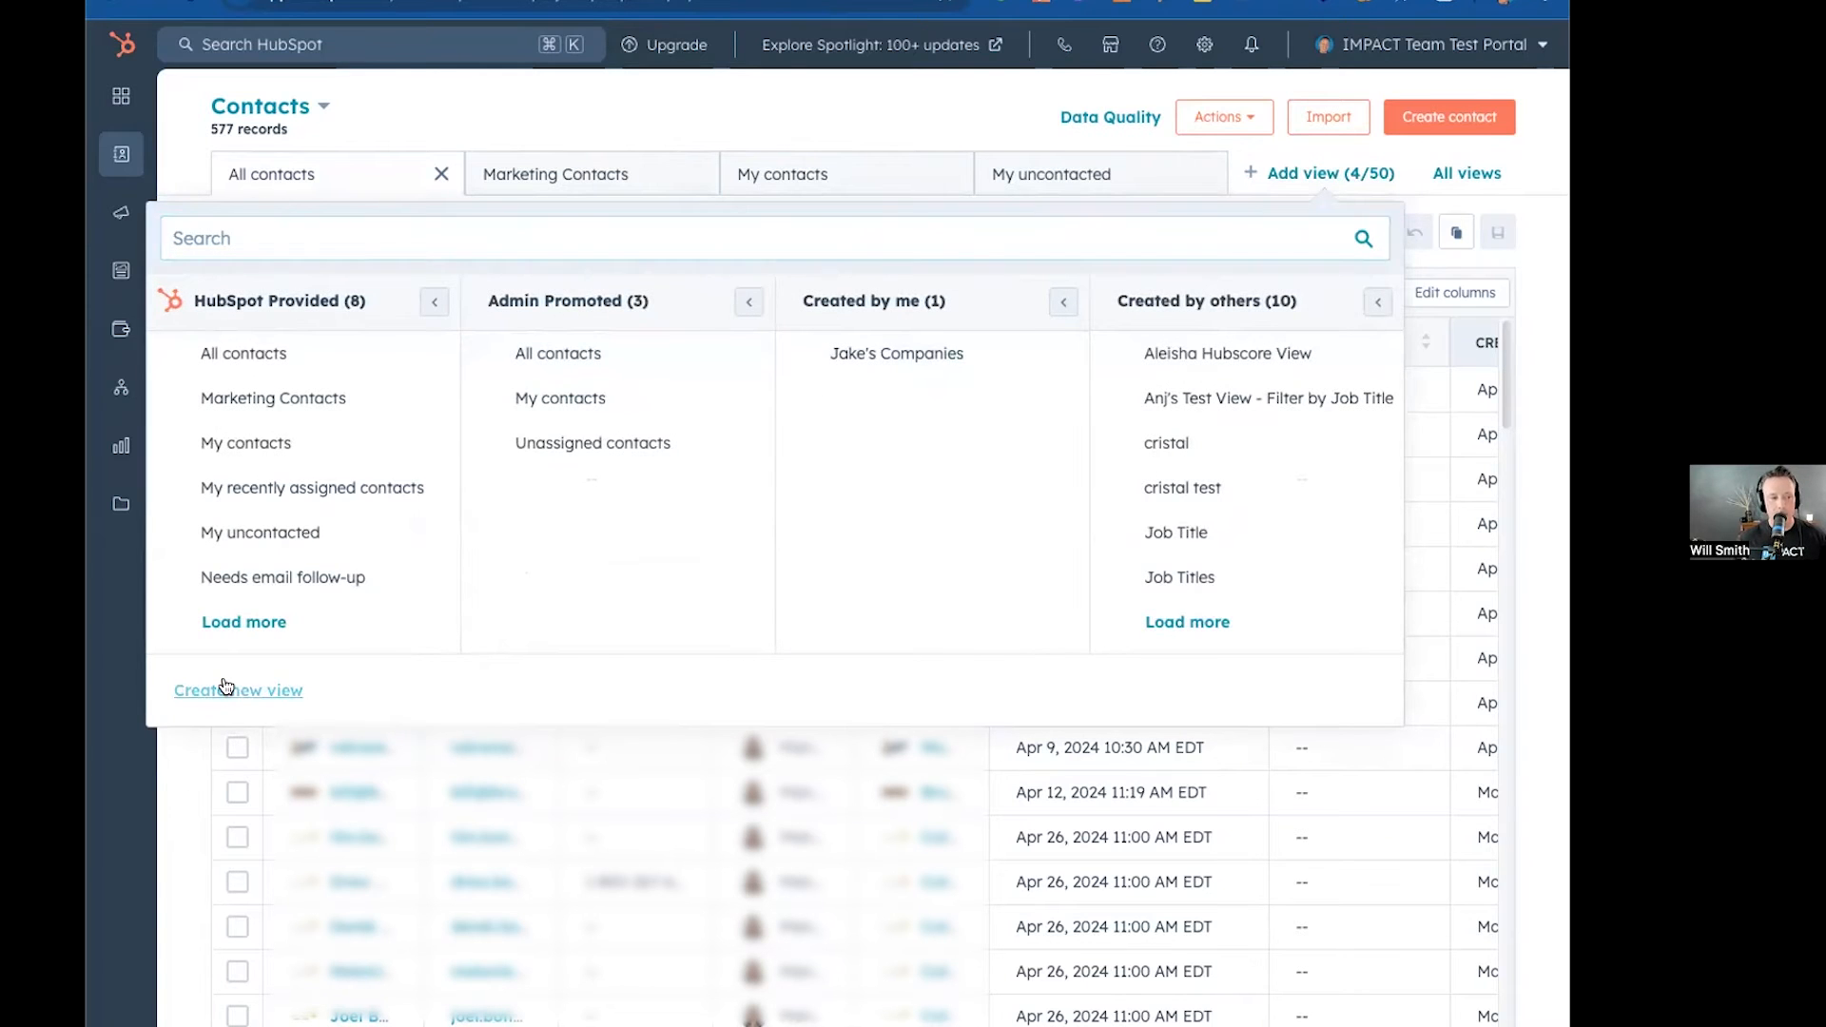
click(225, 688)
drag(781, 290, 610, 287)
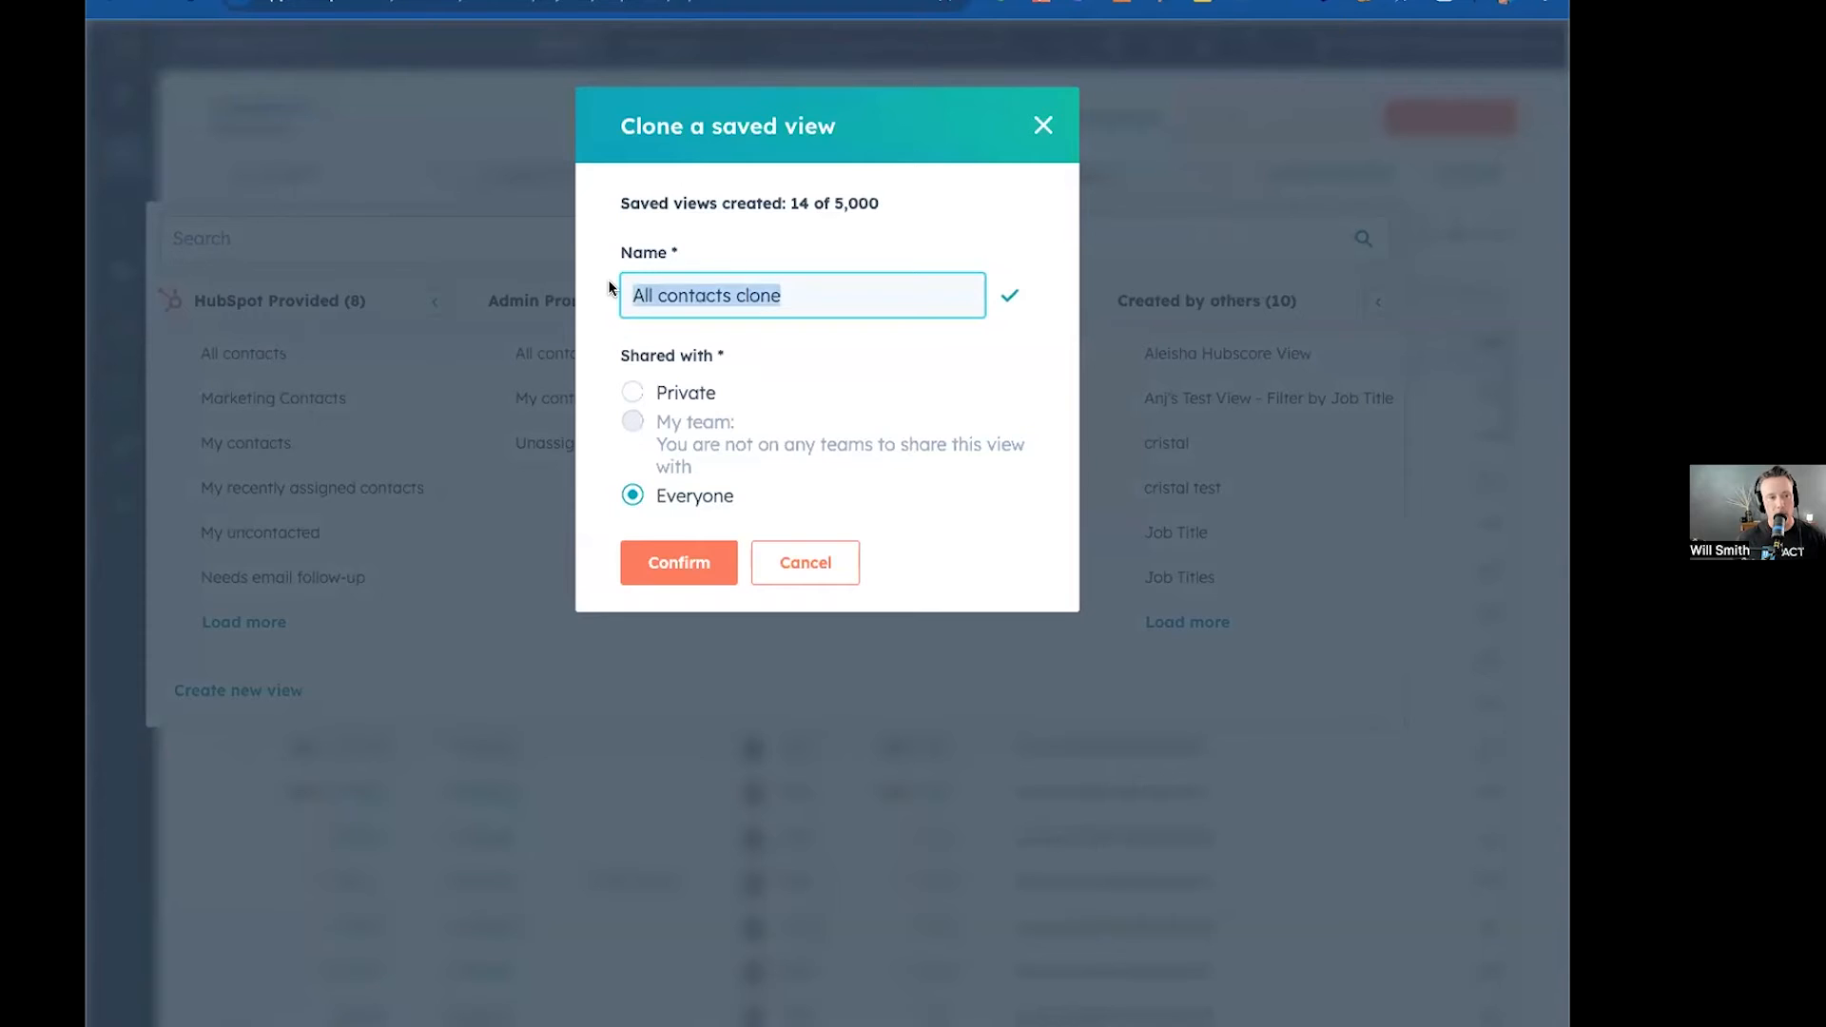
text(Original )
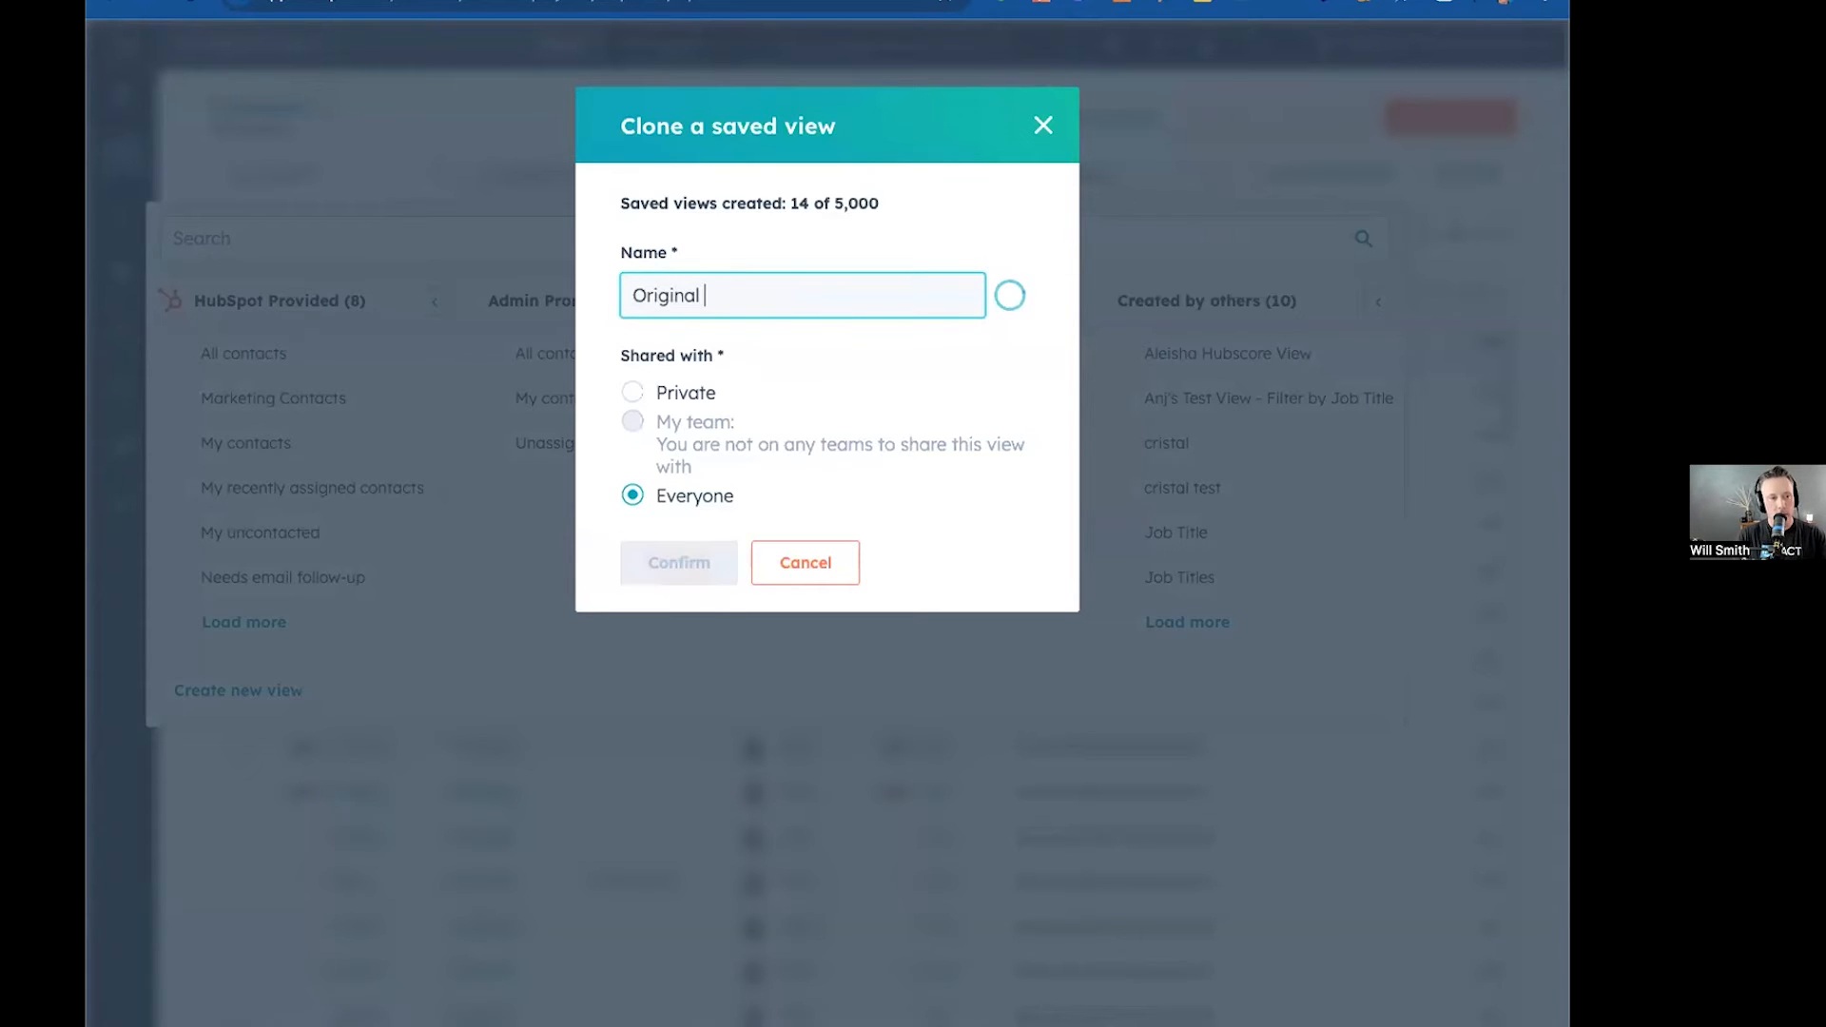
text(Source View)
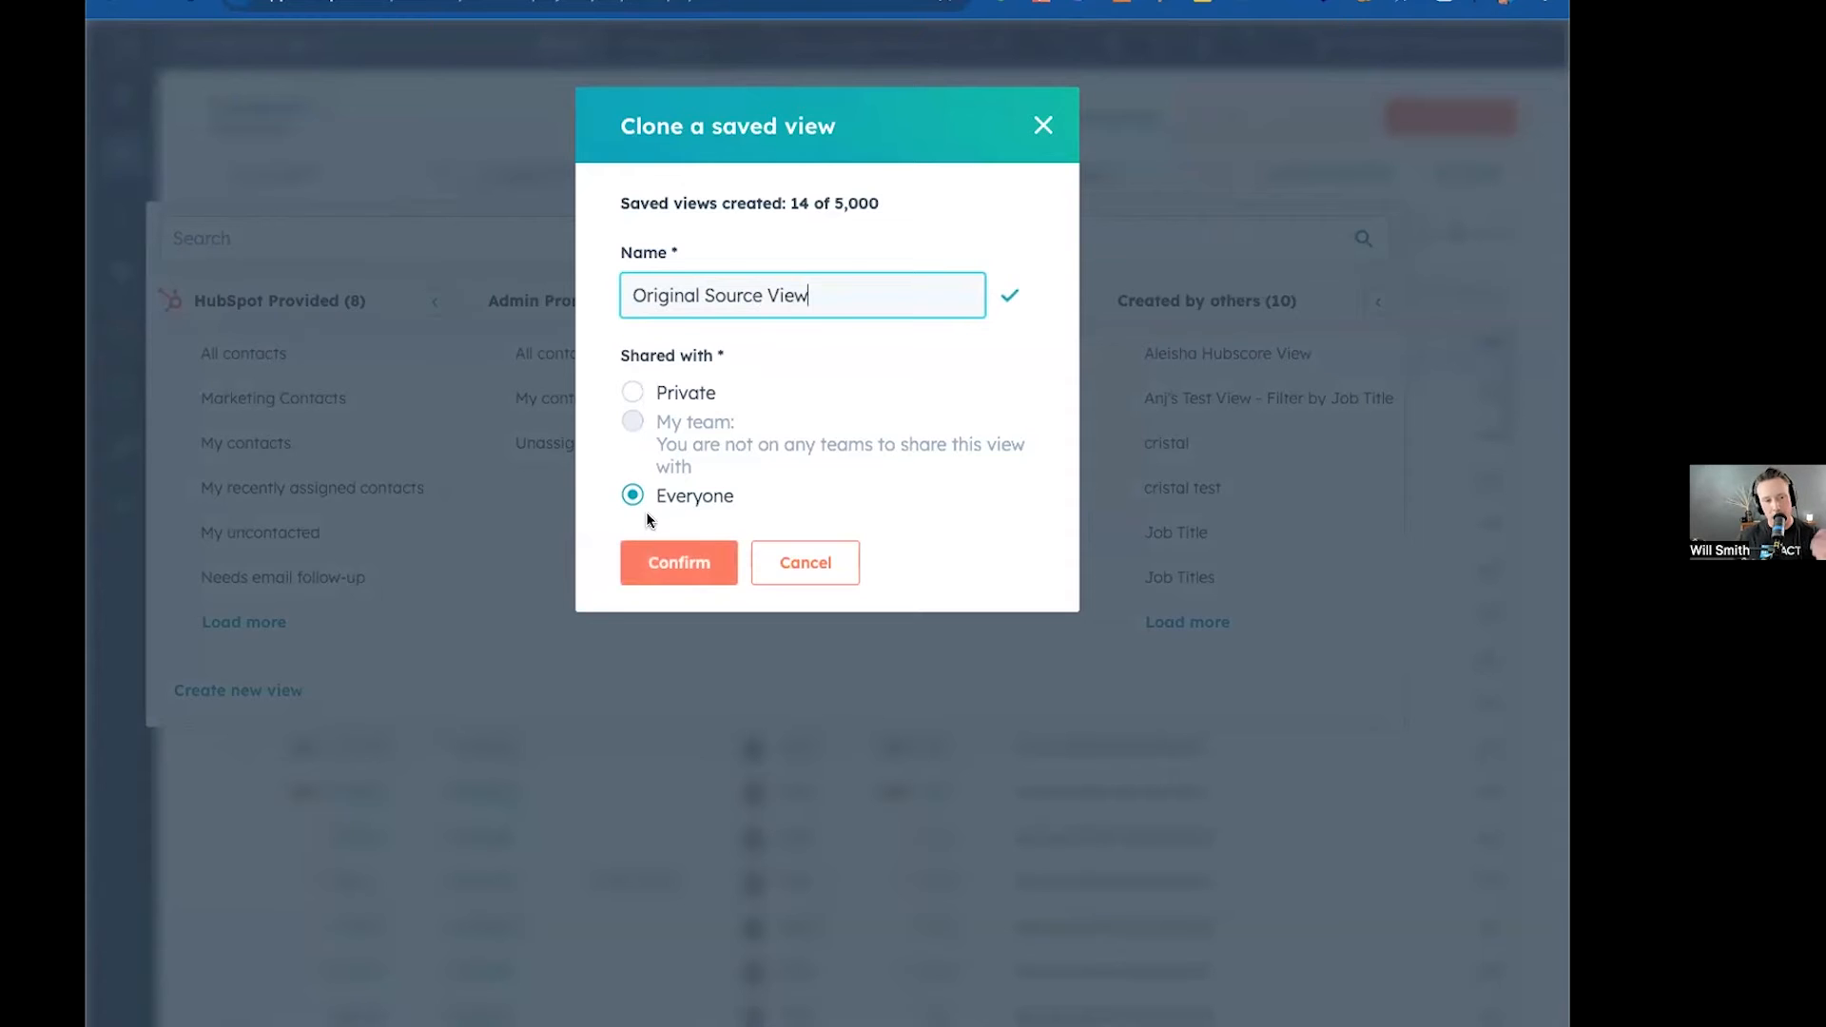
click(654, 561)
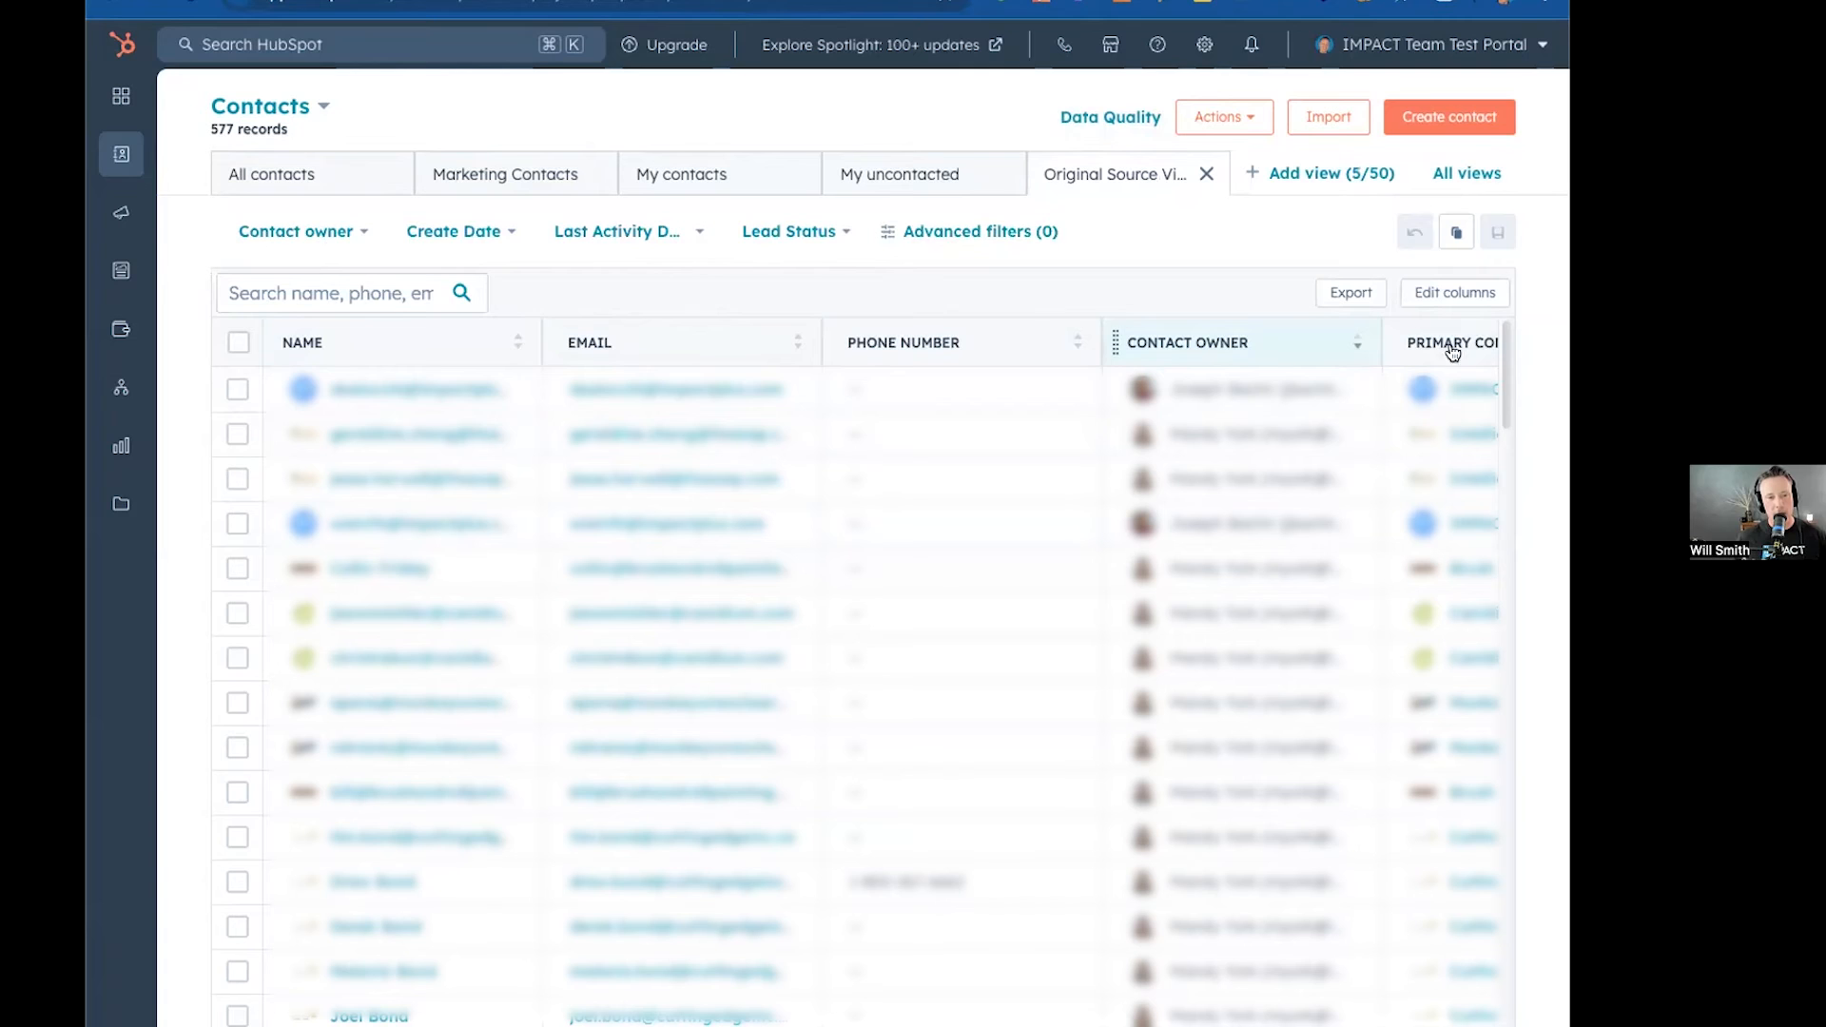
Add the Original Source, Original Source Drill-Down 1 and Original Source Drill-Down 2 columns to the view.
click(1433, 294)
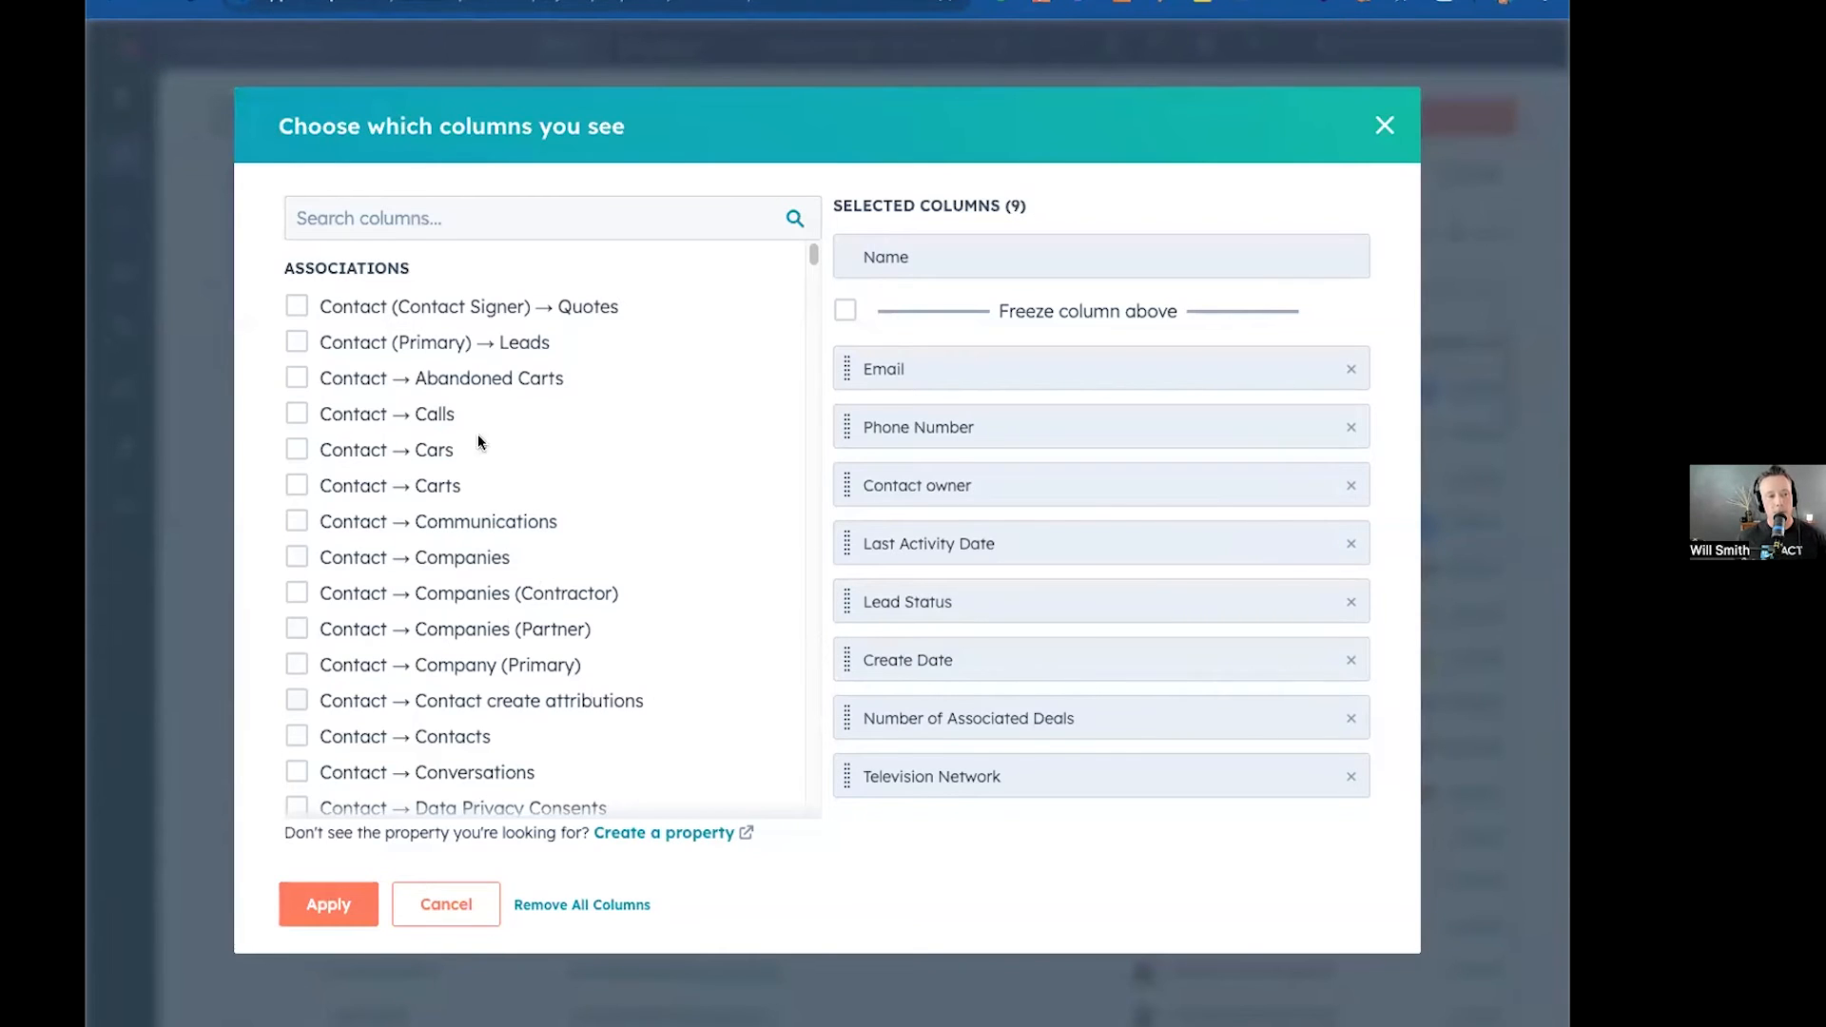
click(335, 209)
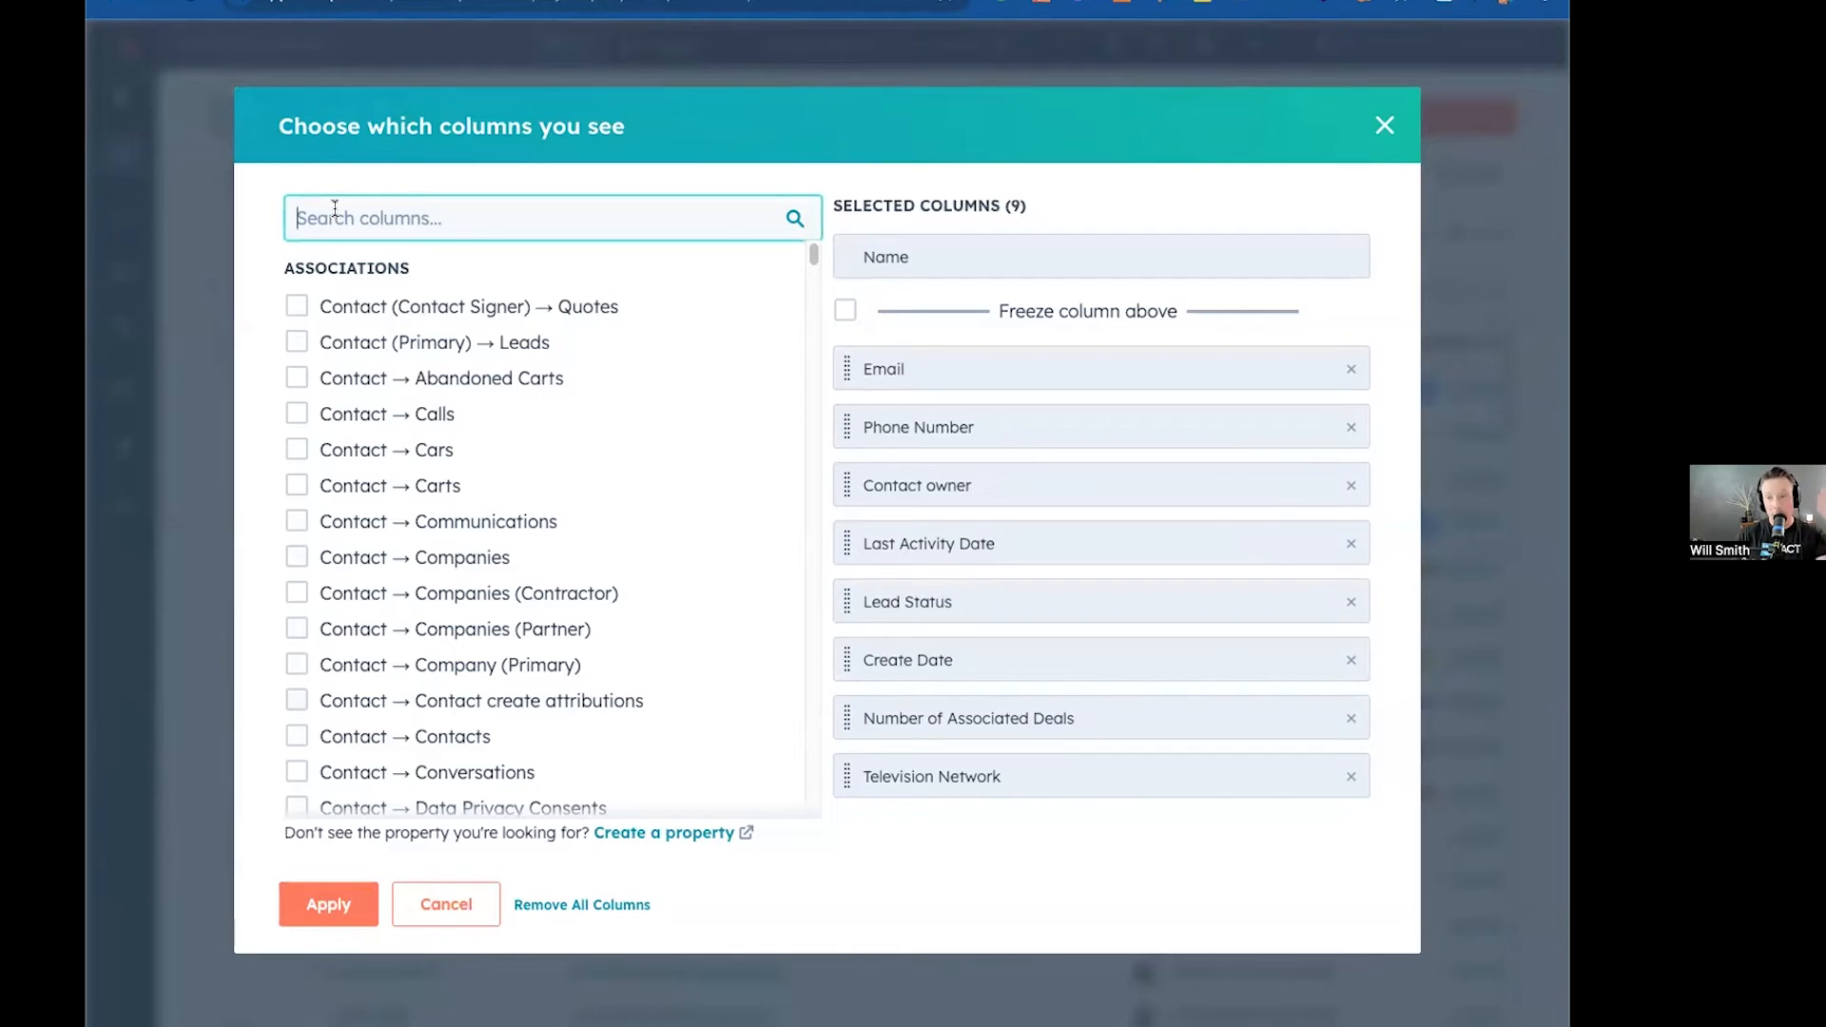
text(Orig)
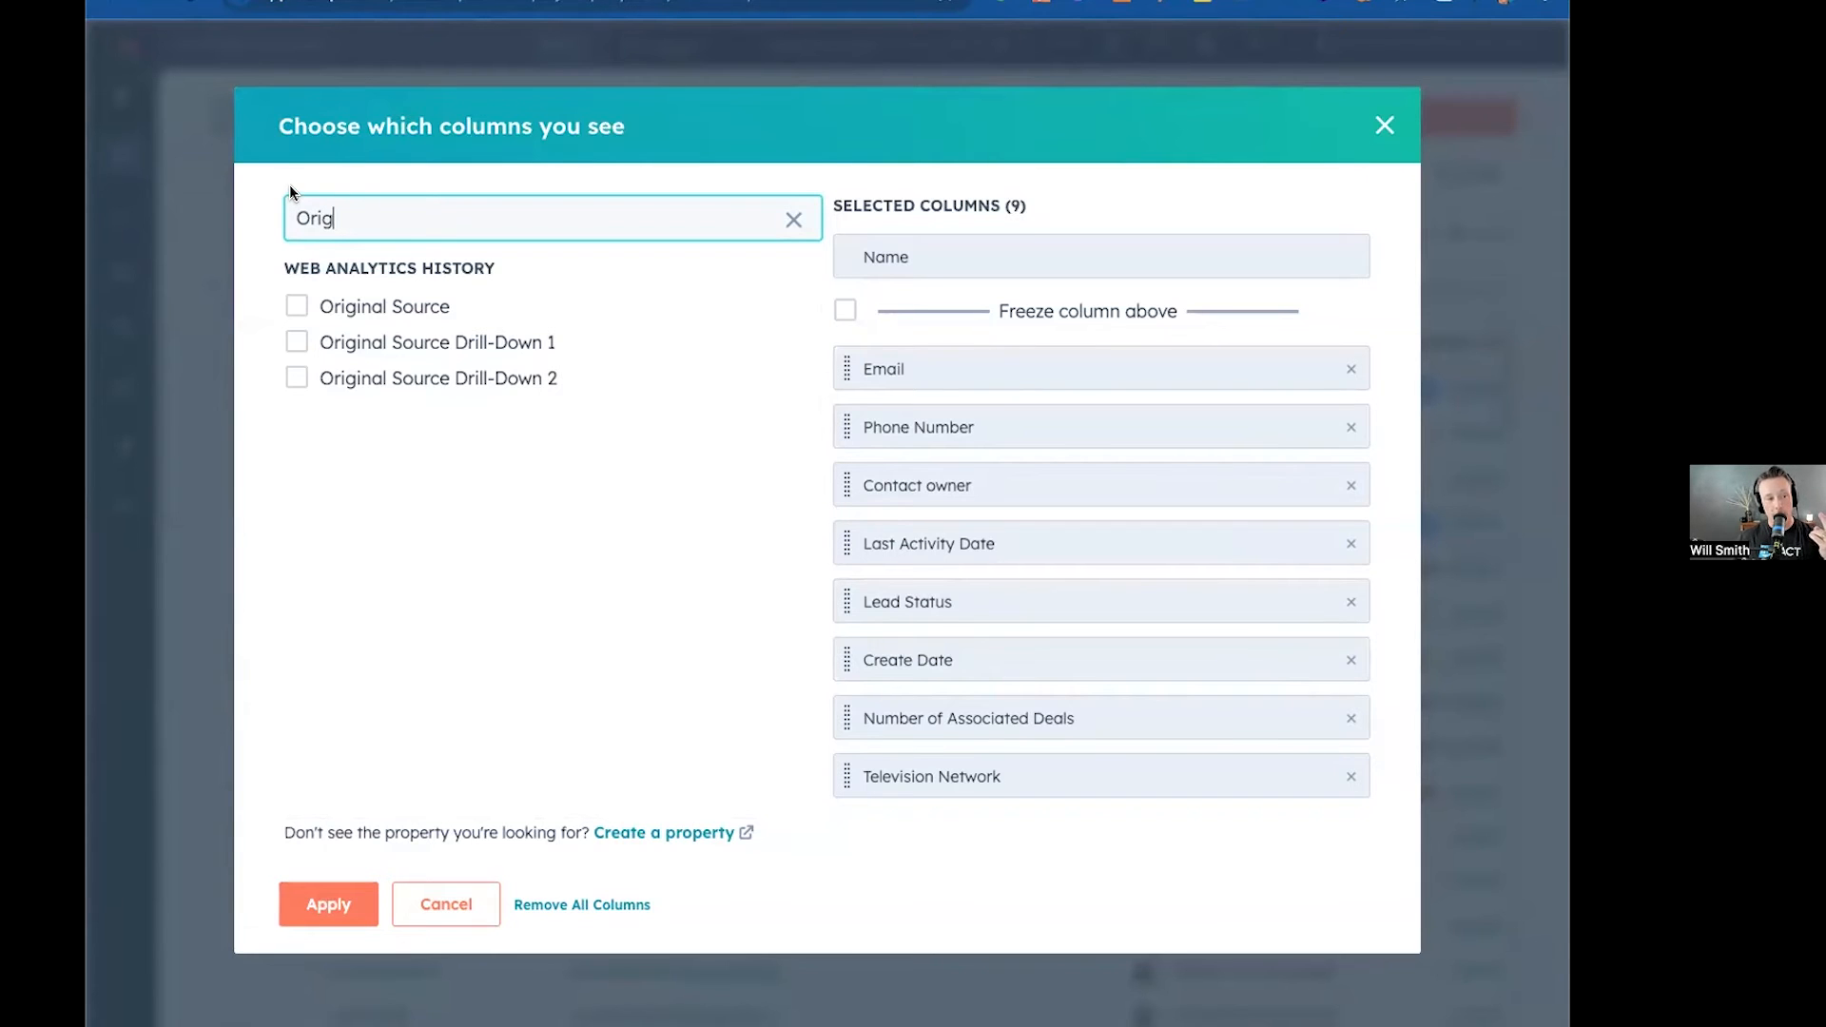
click(295, 306)
click(296, 341)
click(296, 377)
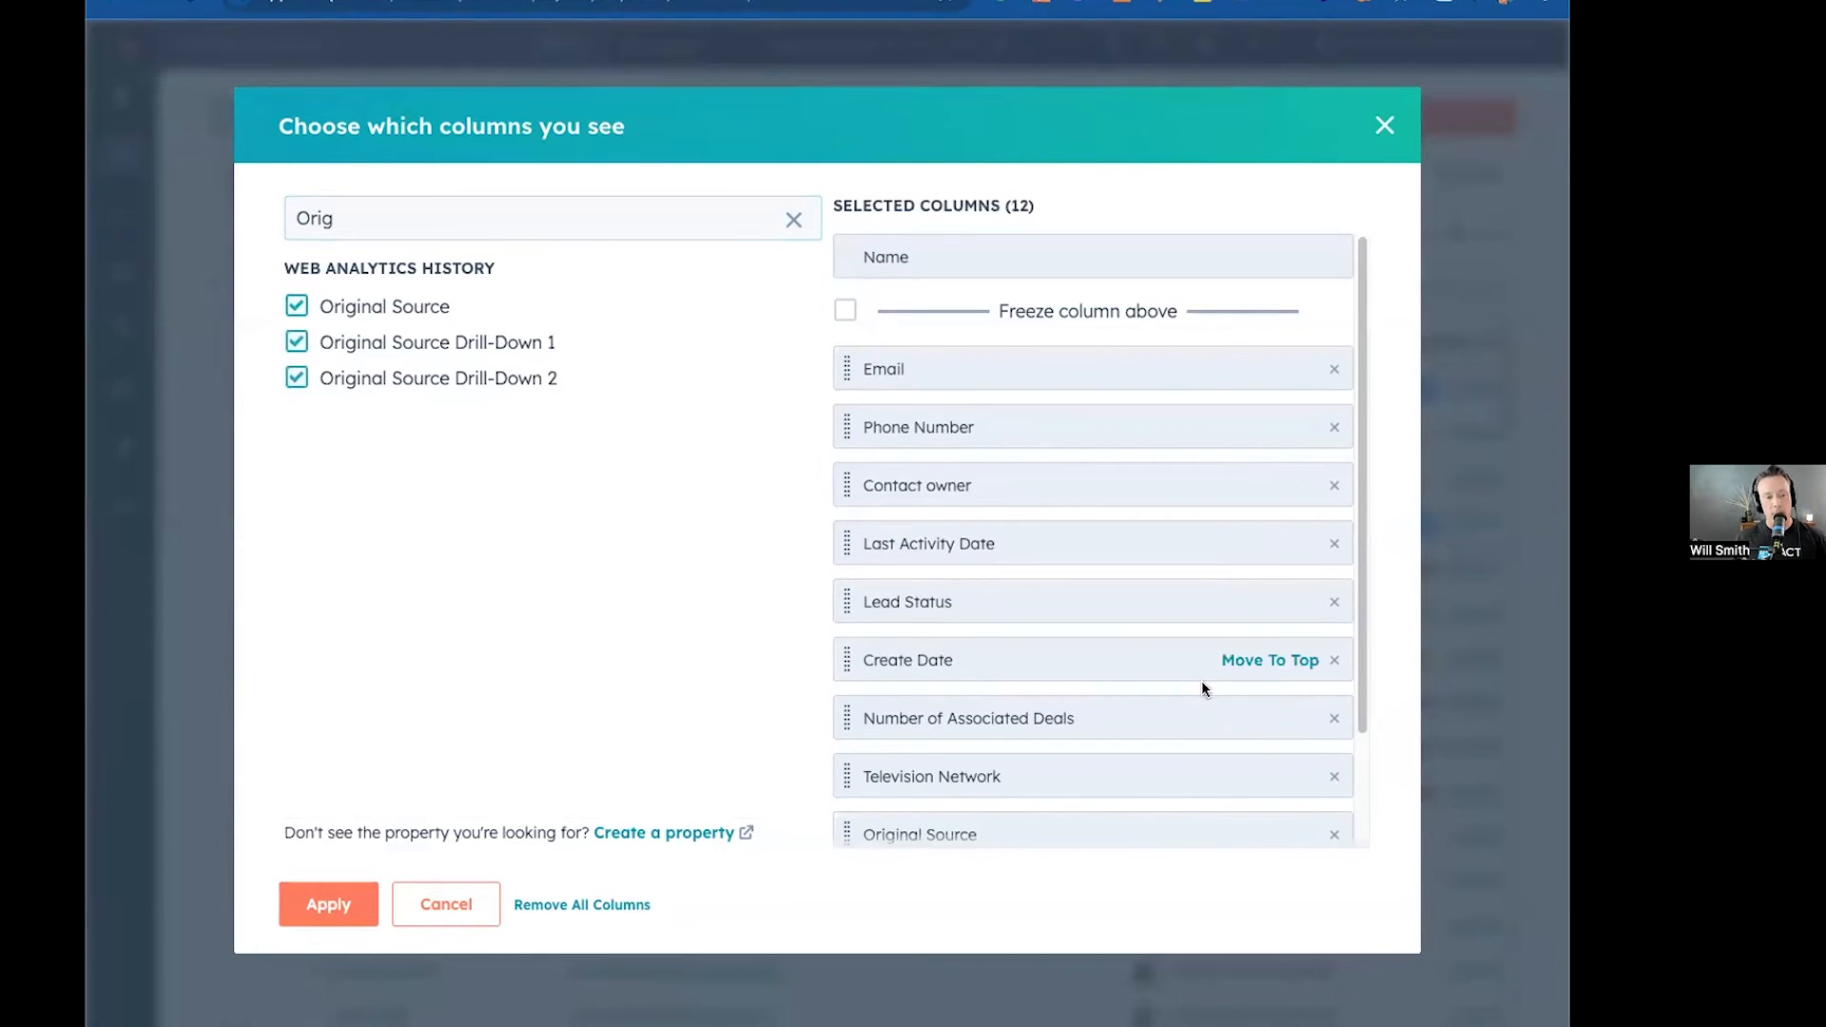
Move the three Original Source columns to the top of the column order and apply the column changes.
scroll(1200, 690, down, 2)
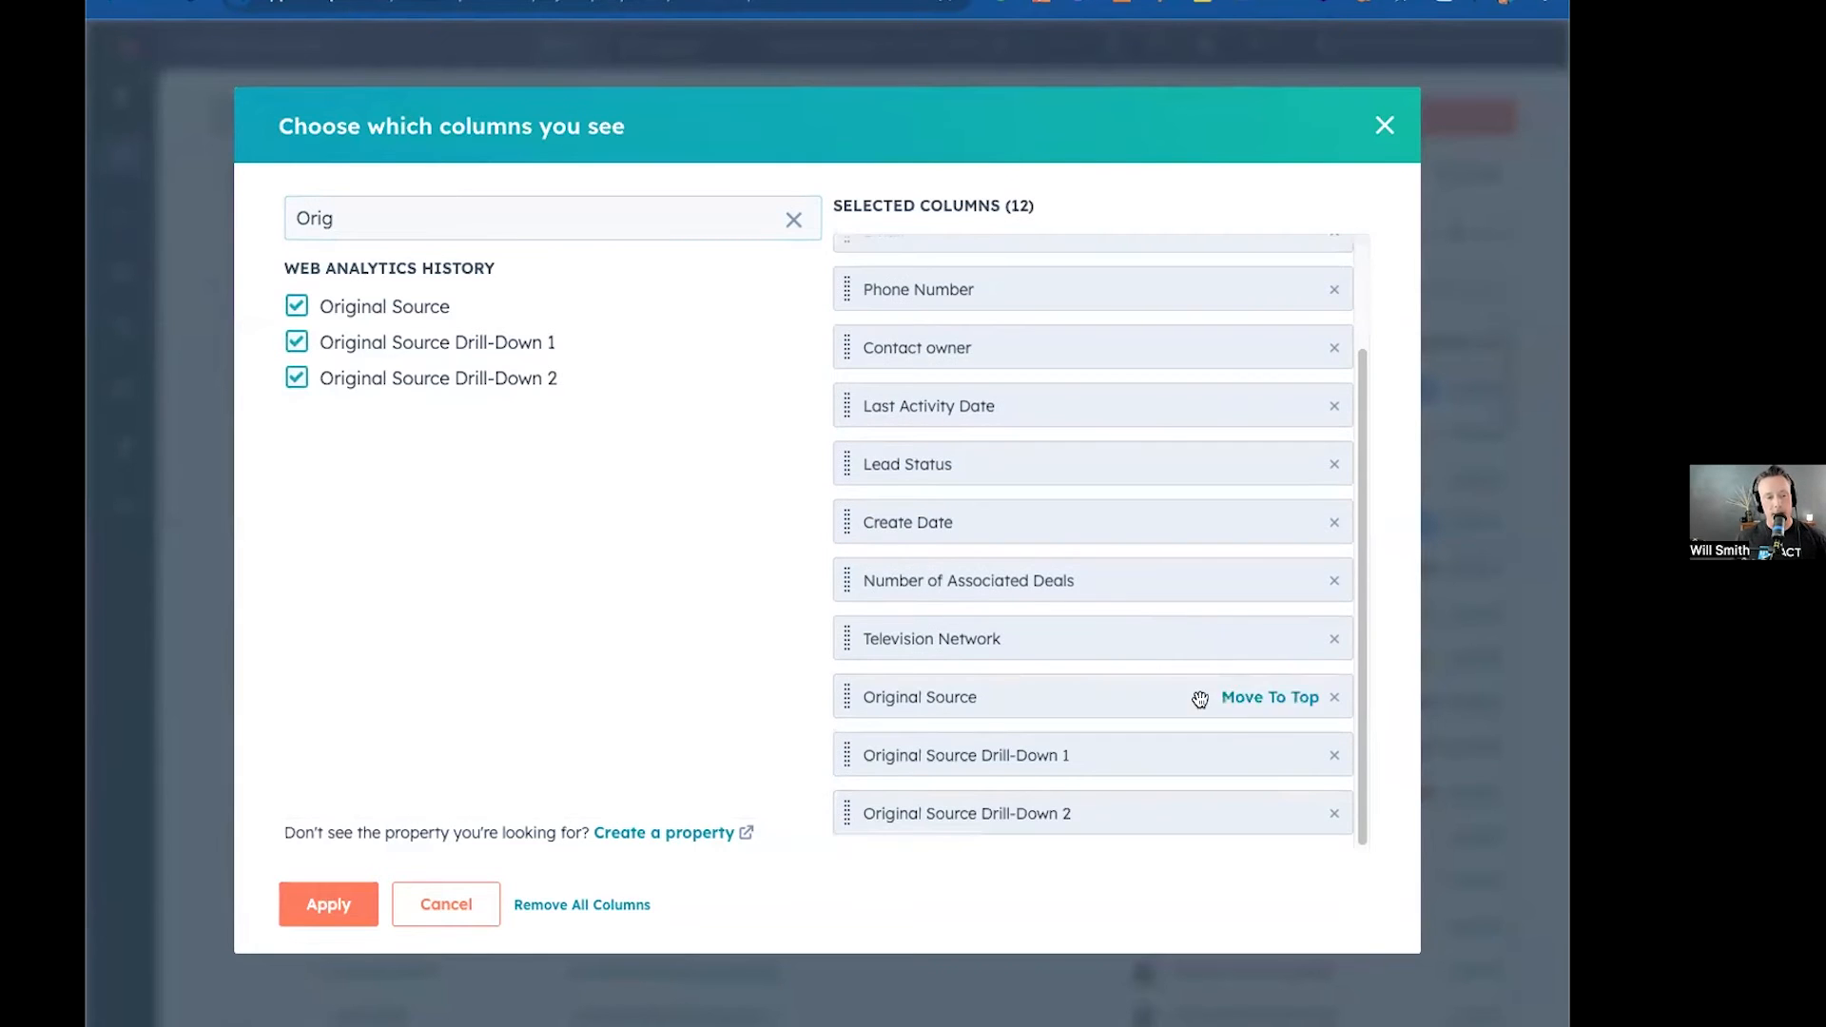
scroll(1274, 815, up, 1)
click(1274, 813)
click(1274, 813)
scroll(1137, 591, up, 3)
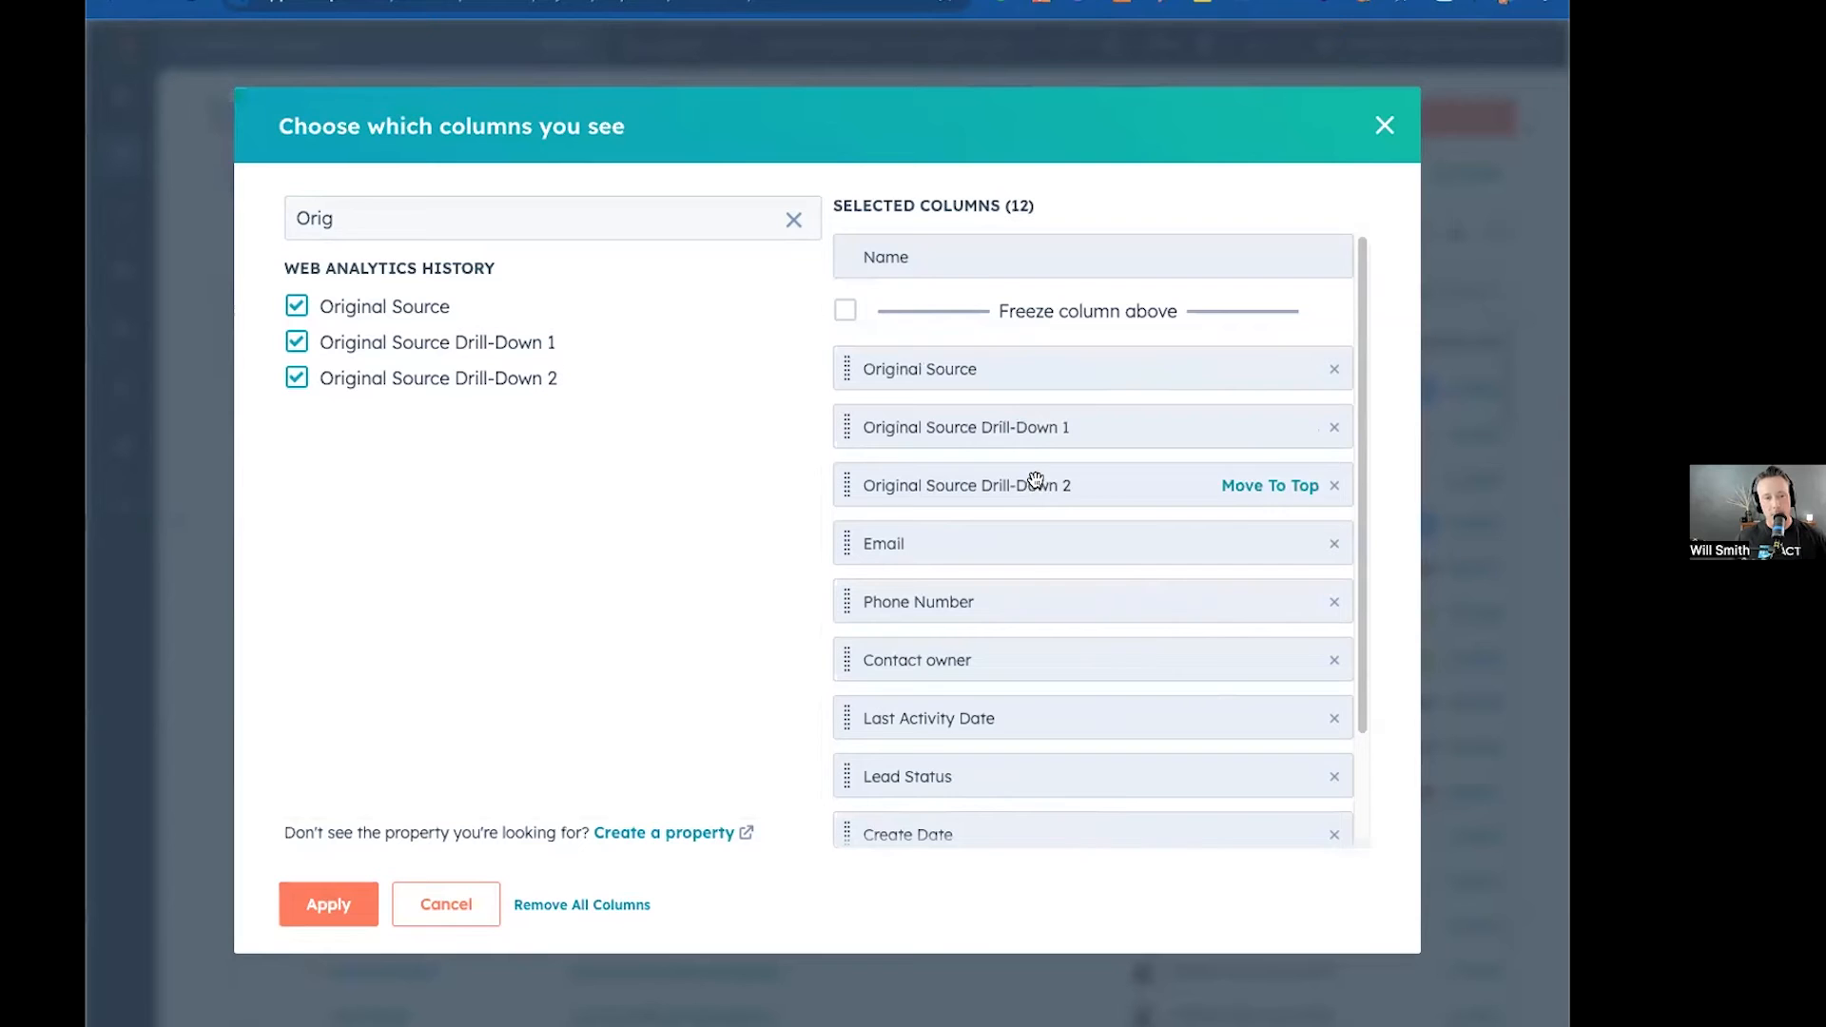
click(316, 906)
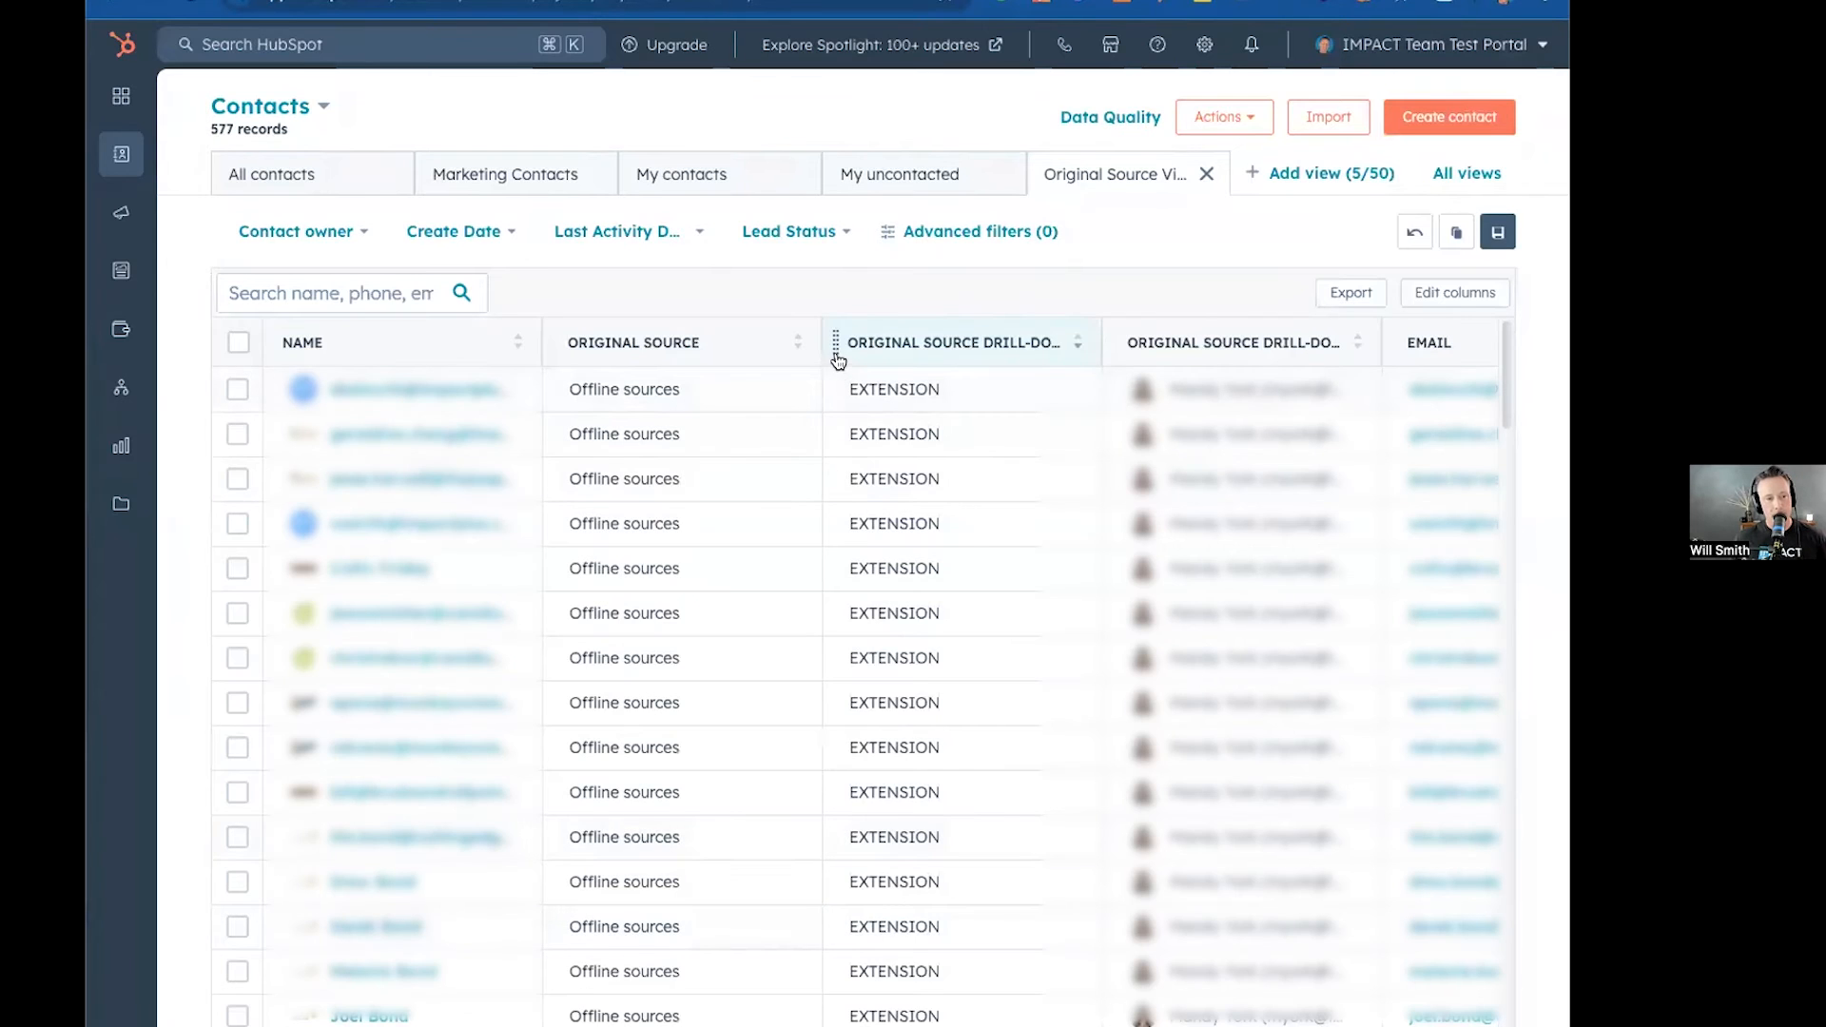
Resize the table columns, narrowing Name and Email and widening both Original Source drill-down columns to show full values.
drag(818, 342, 794, 340)
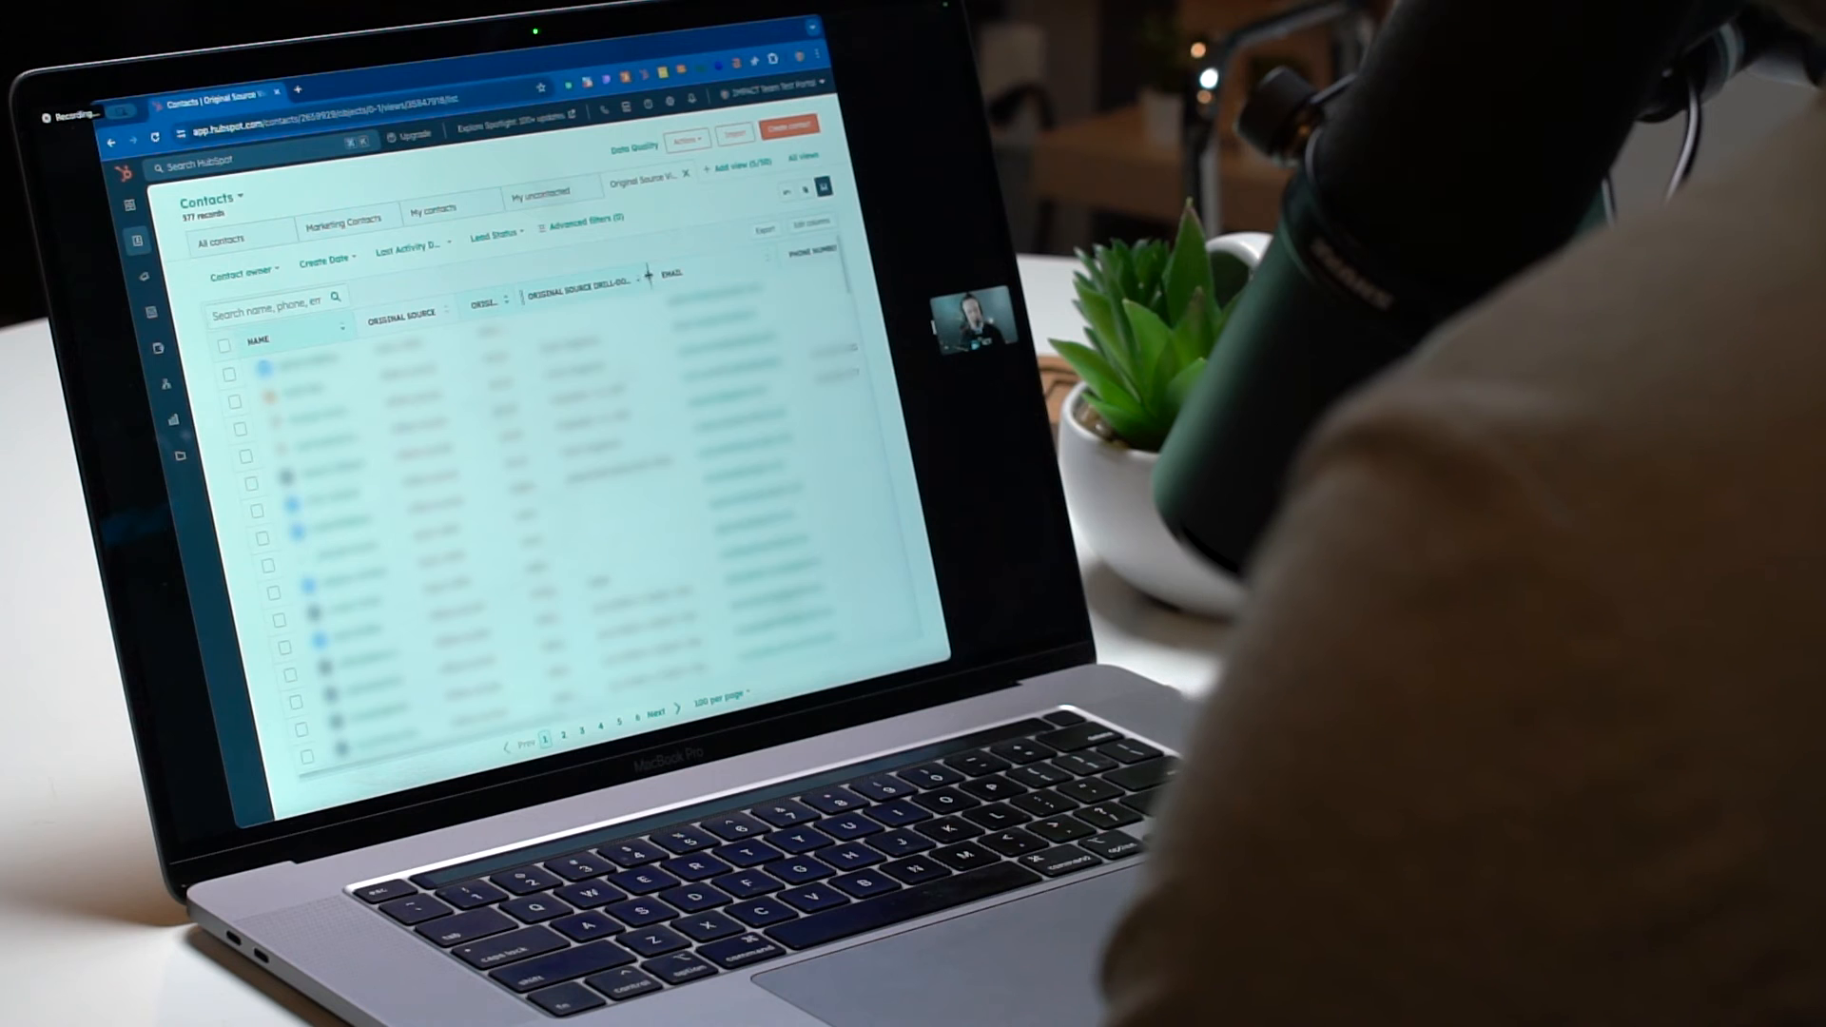
drag(648, 276, 567, 283)
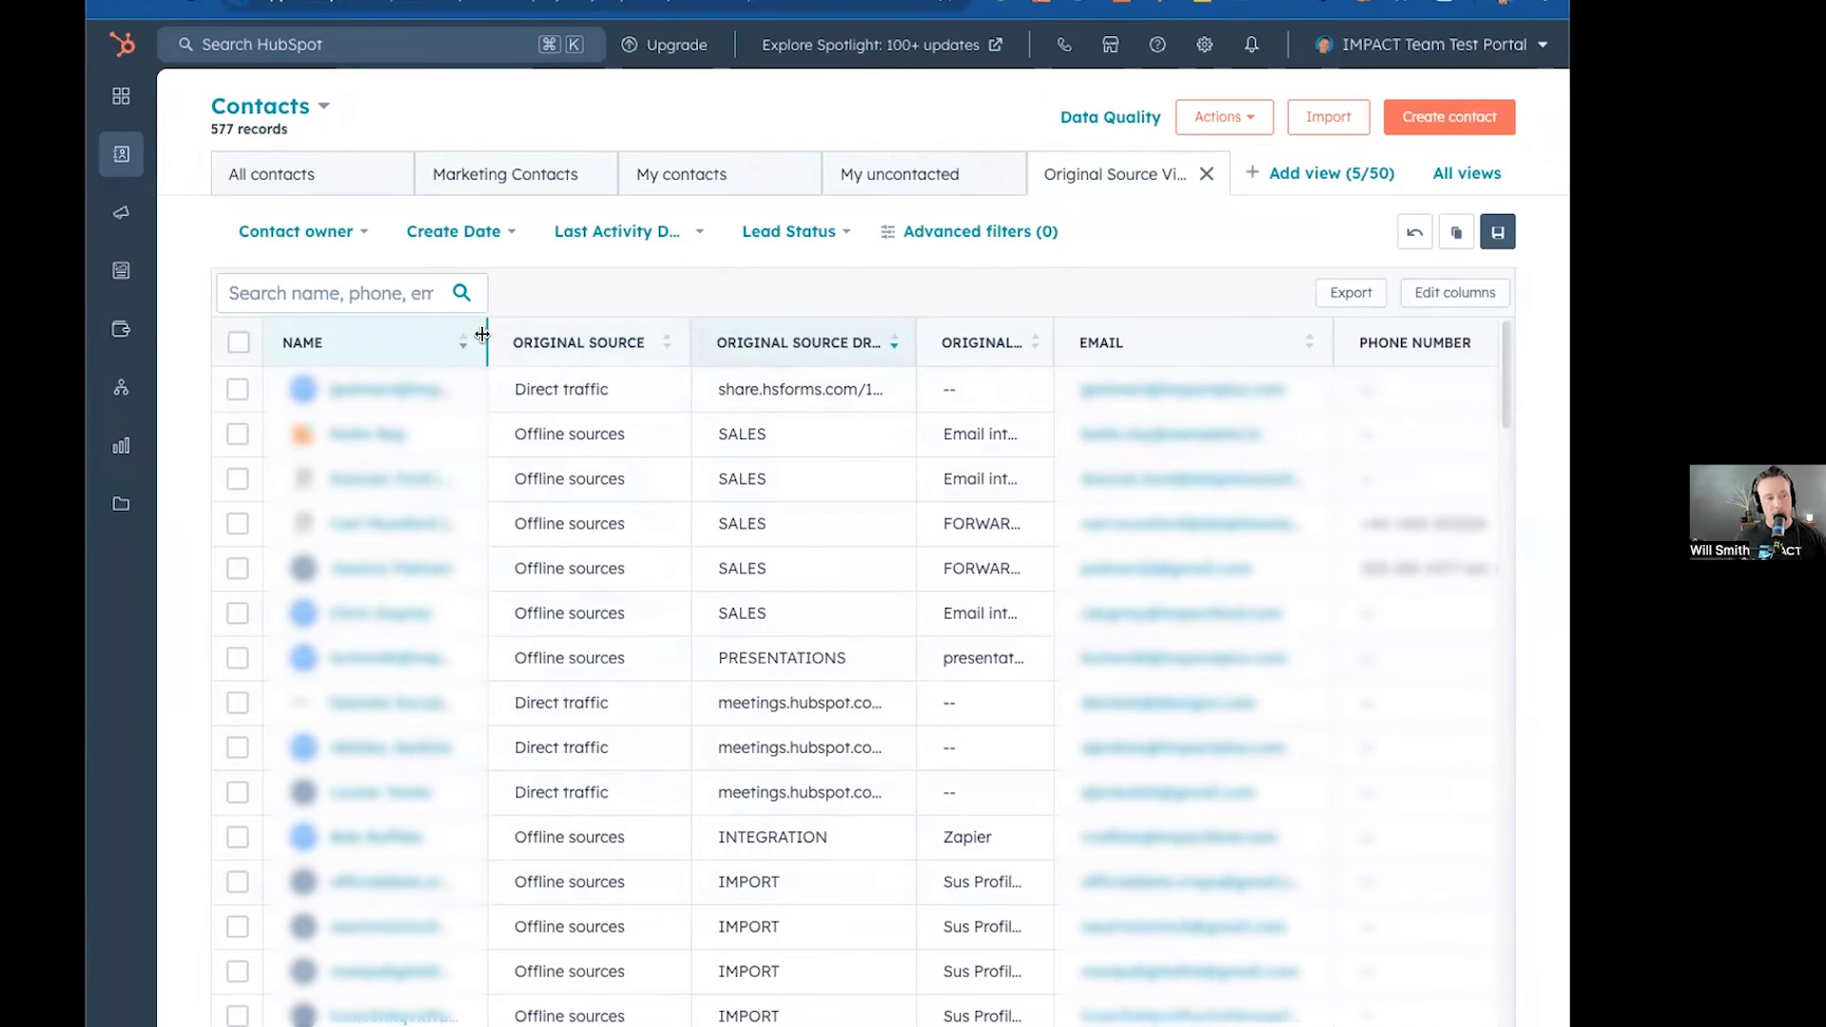
scroll(385, 334, right, 2)
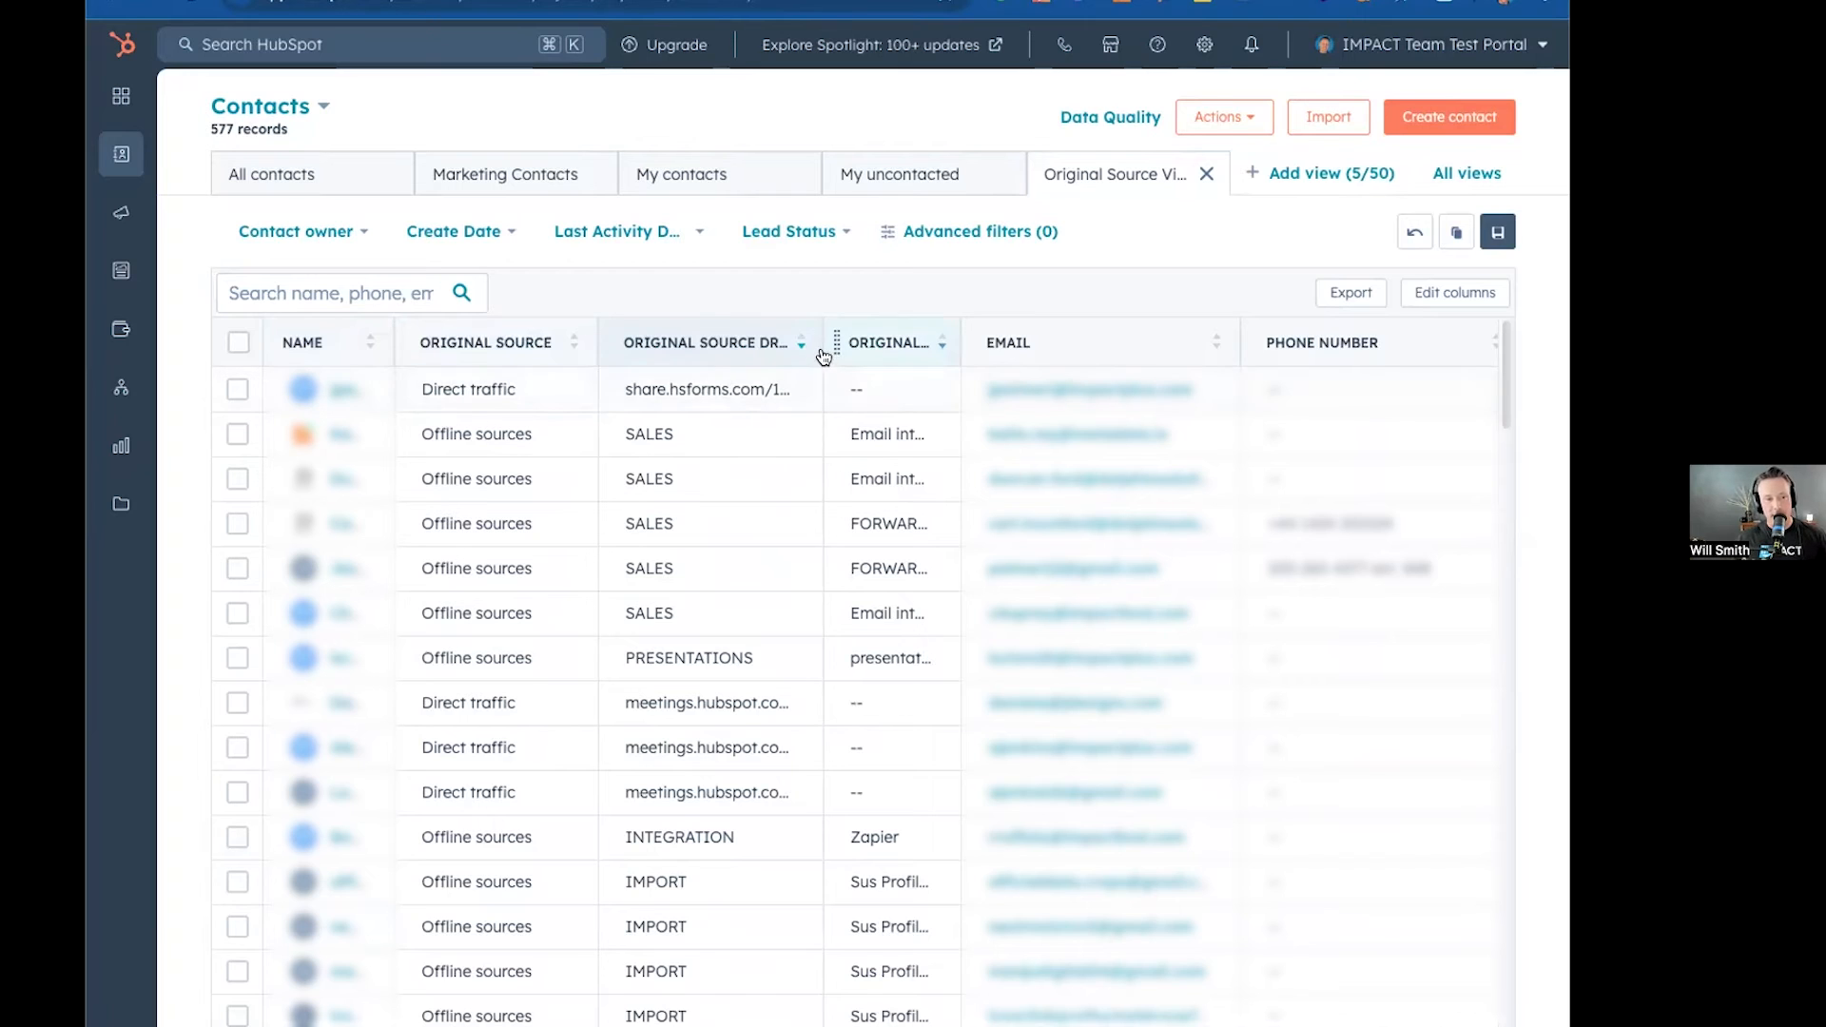
drag(818, 342, 894, 328)
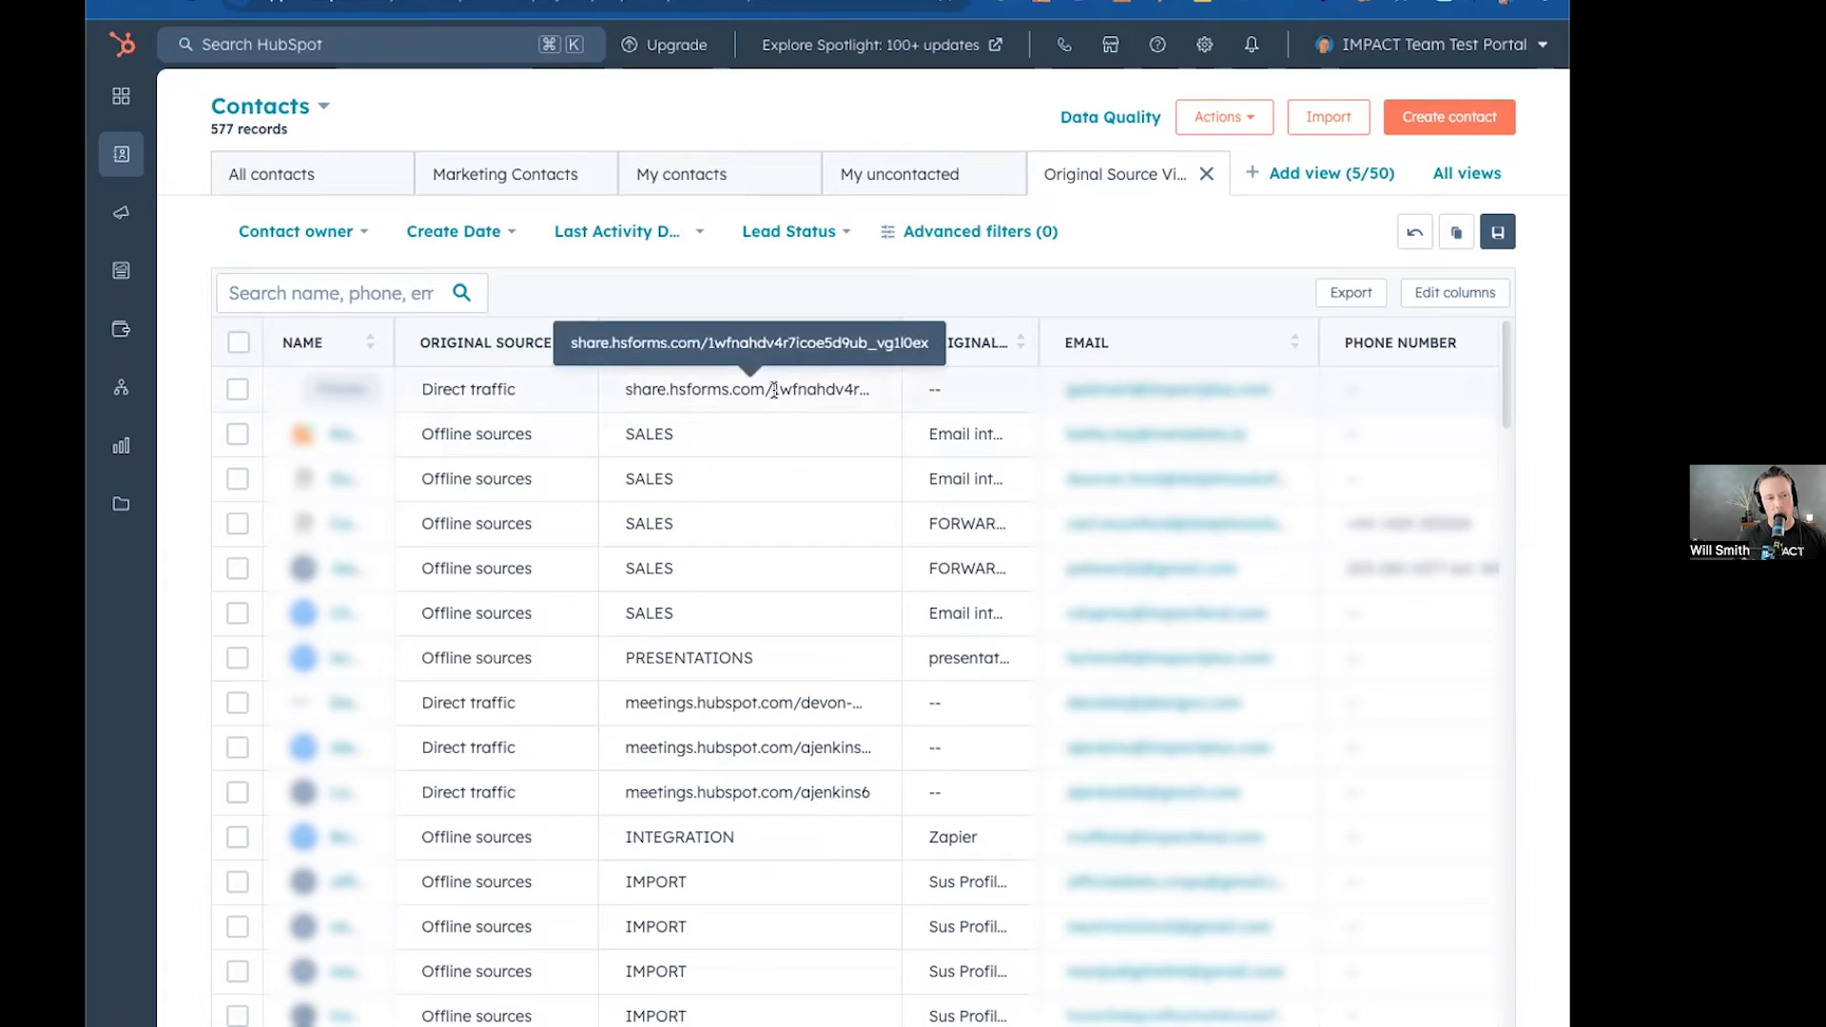
drag(1032, 343, 1179, 335)
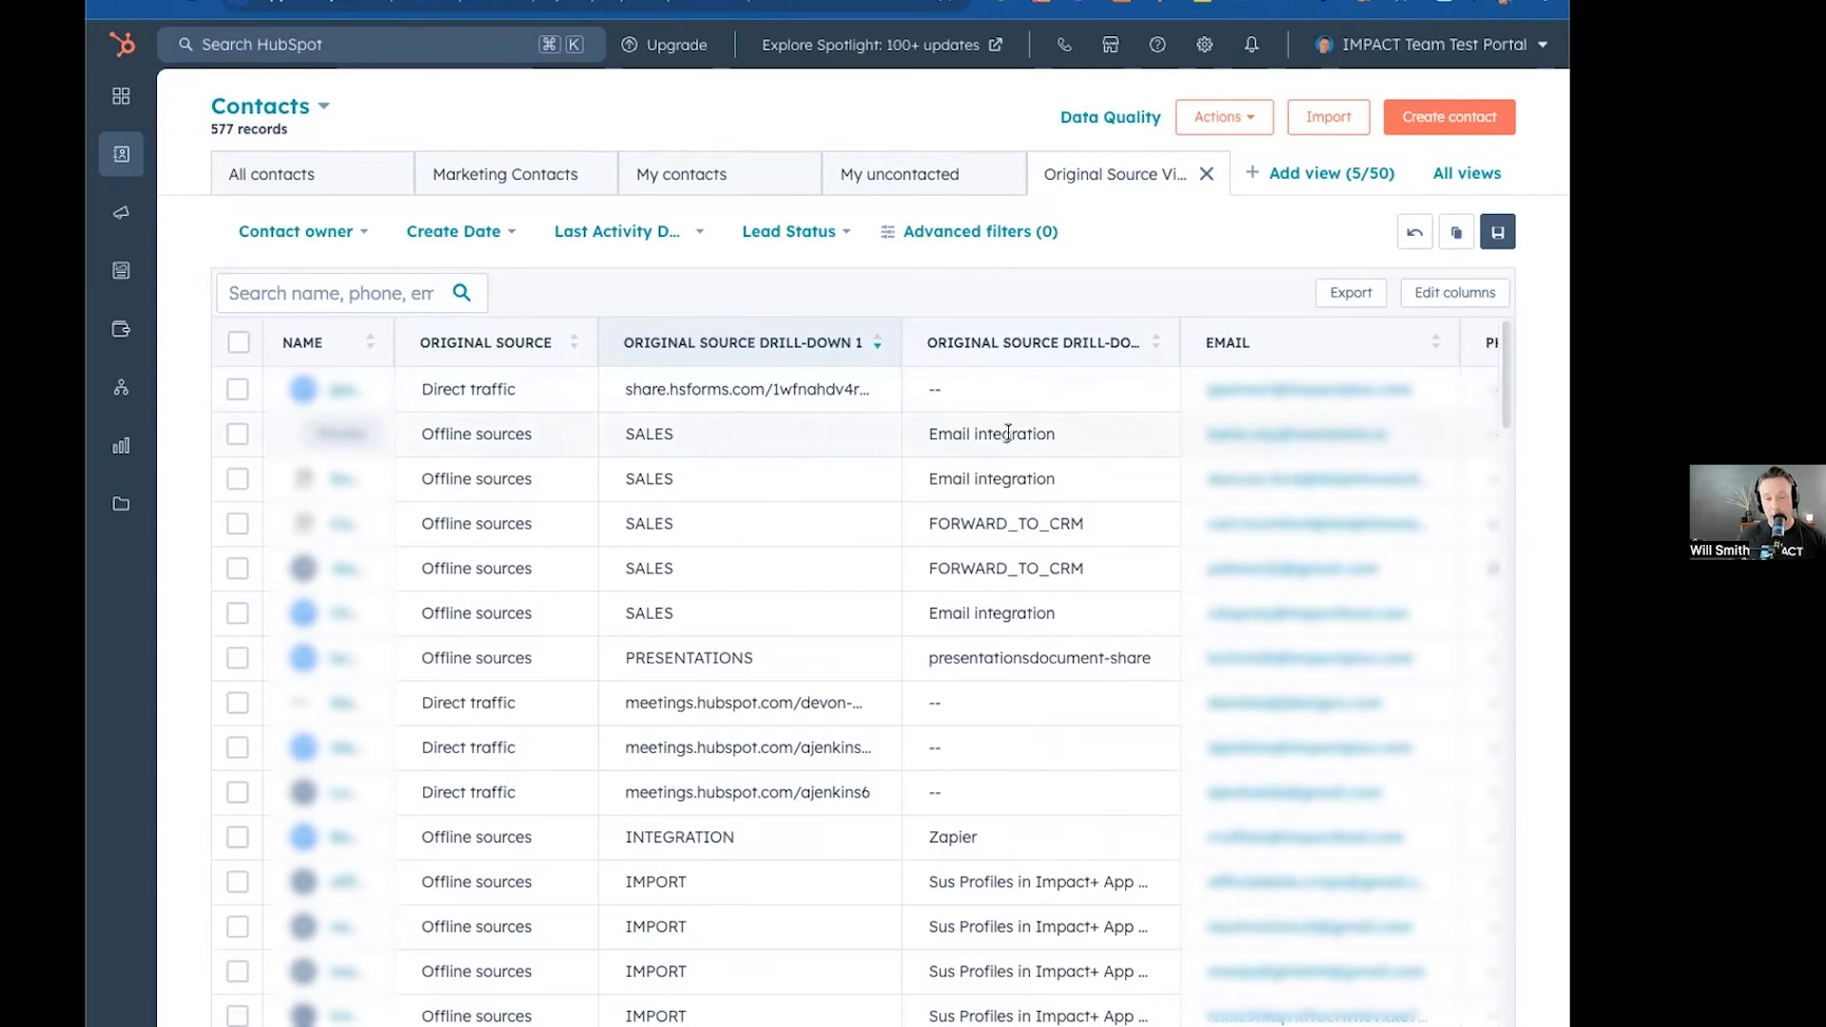
drag(1453, 336, 1338, 340)
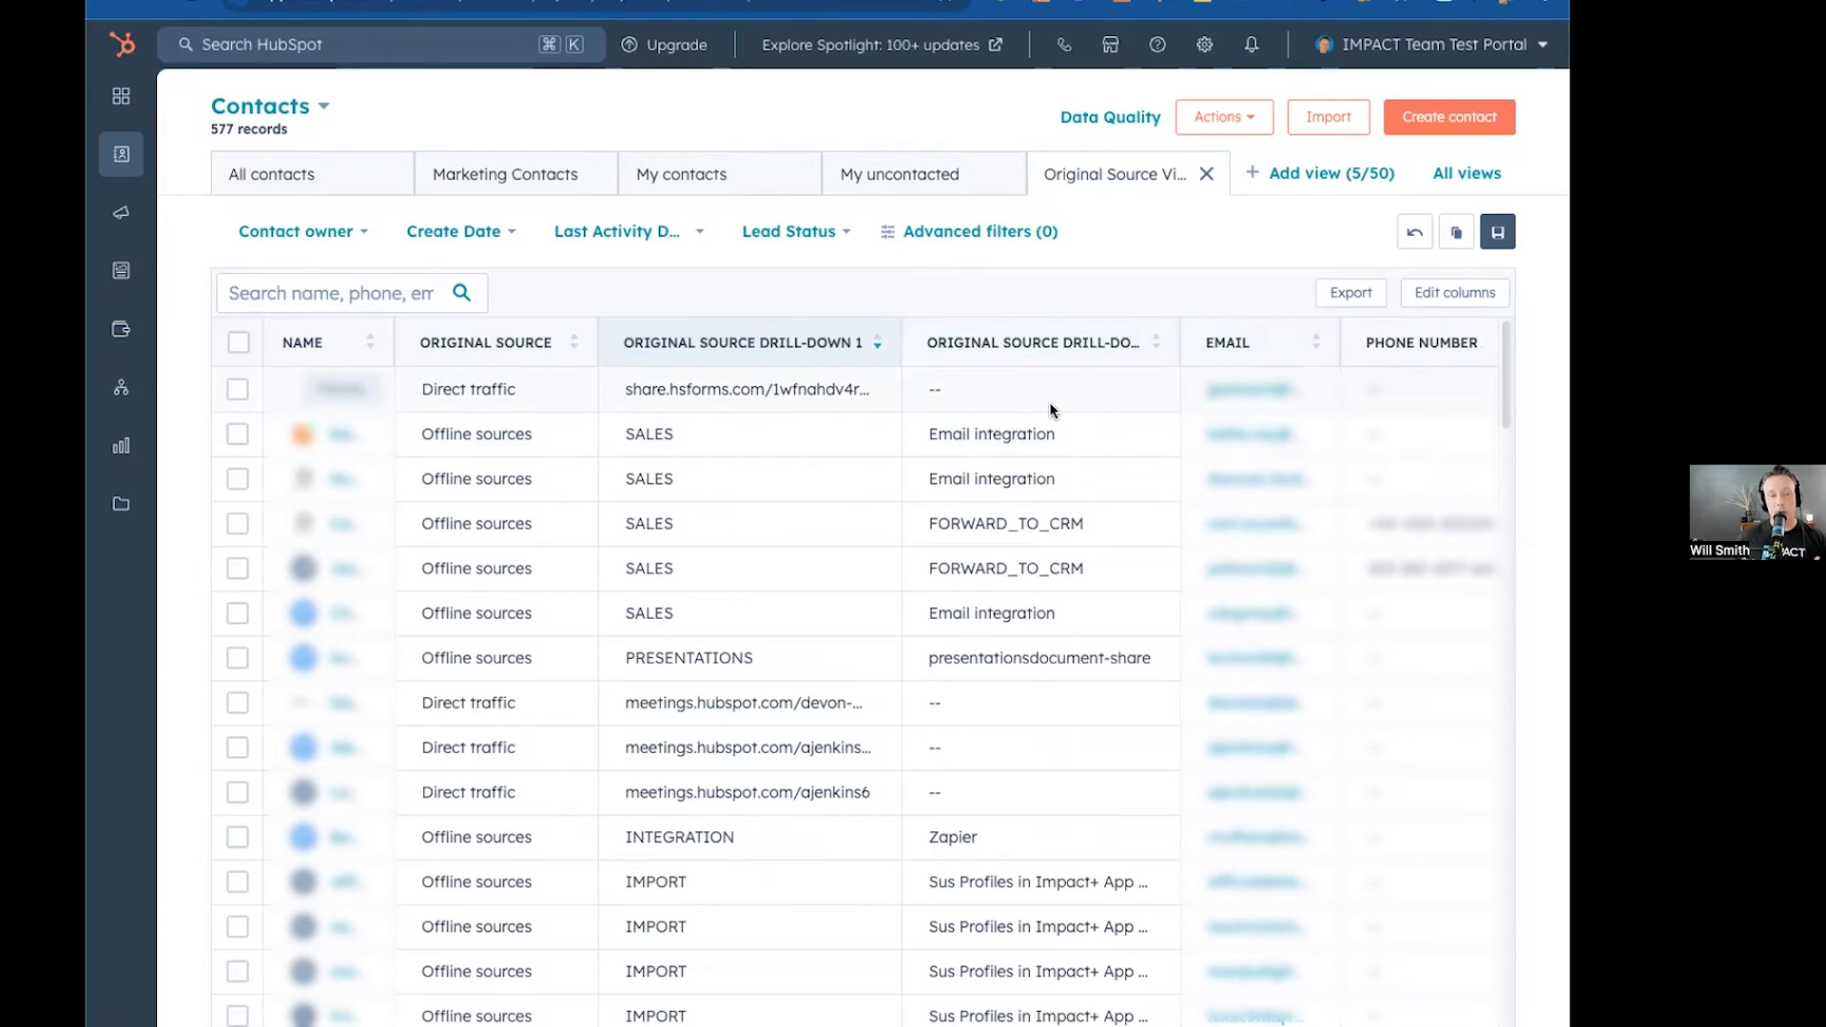
click(534, 840)
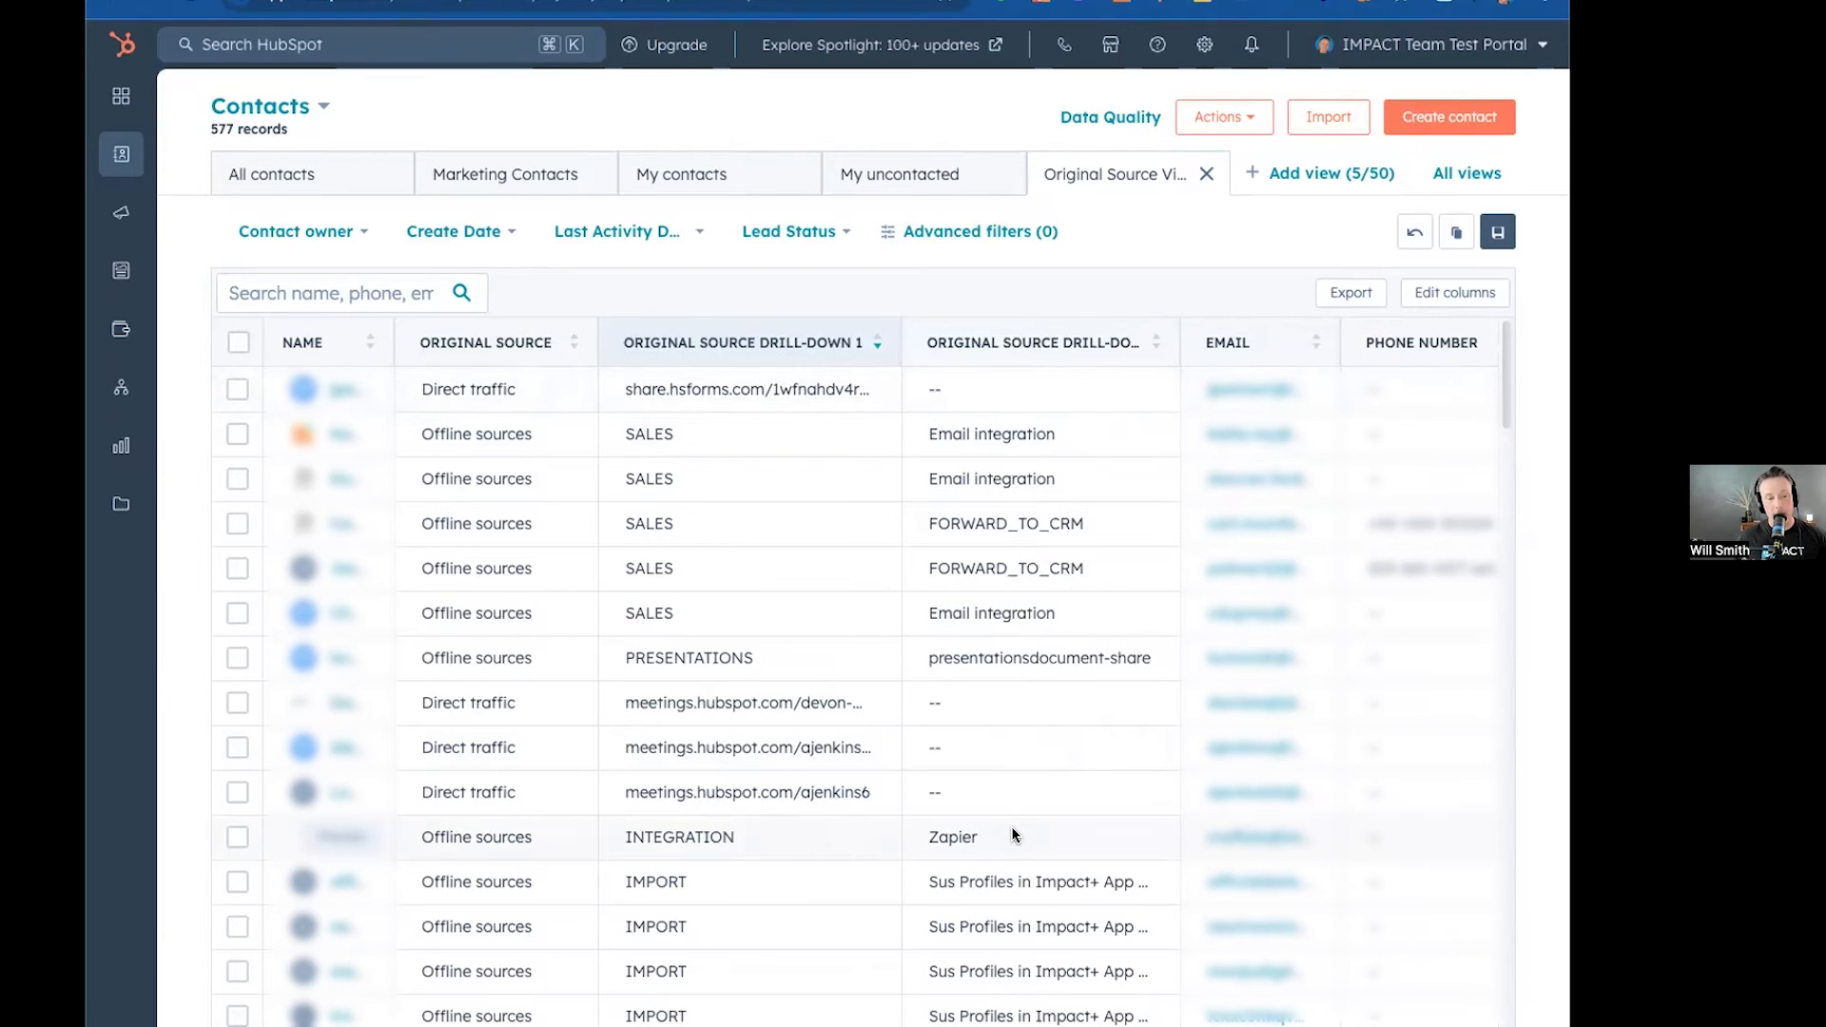
drag(975, 838, 936, 835)
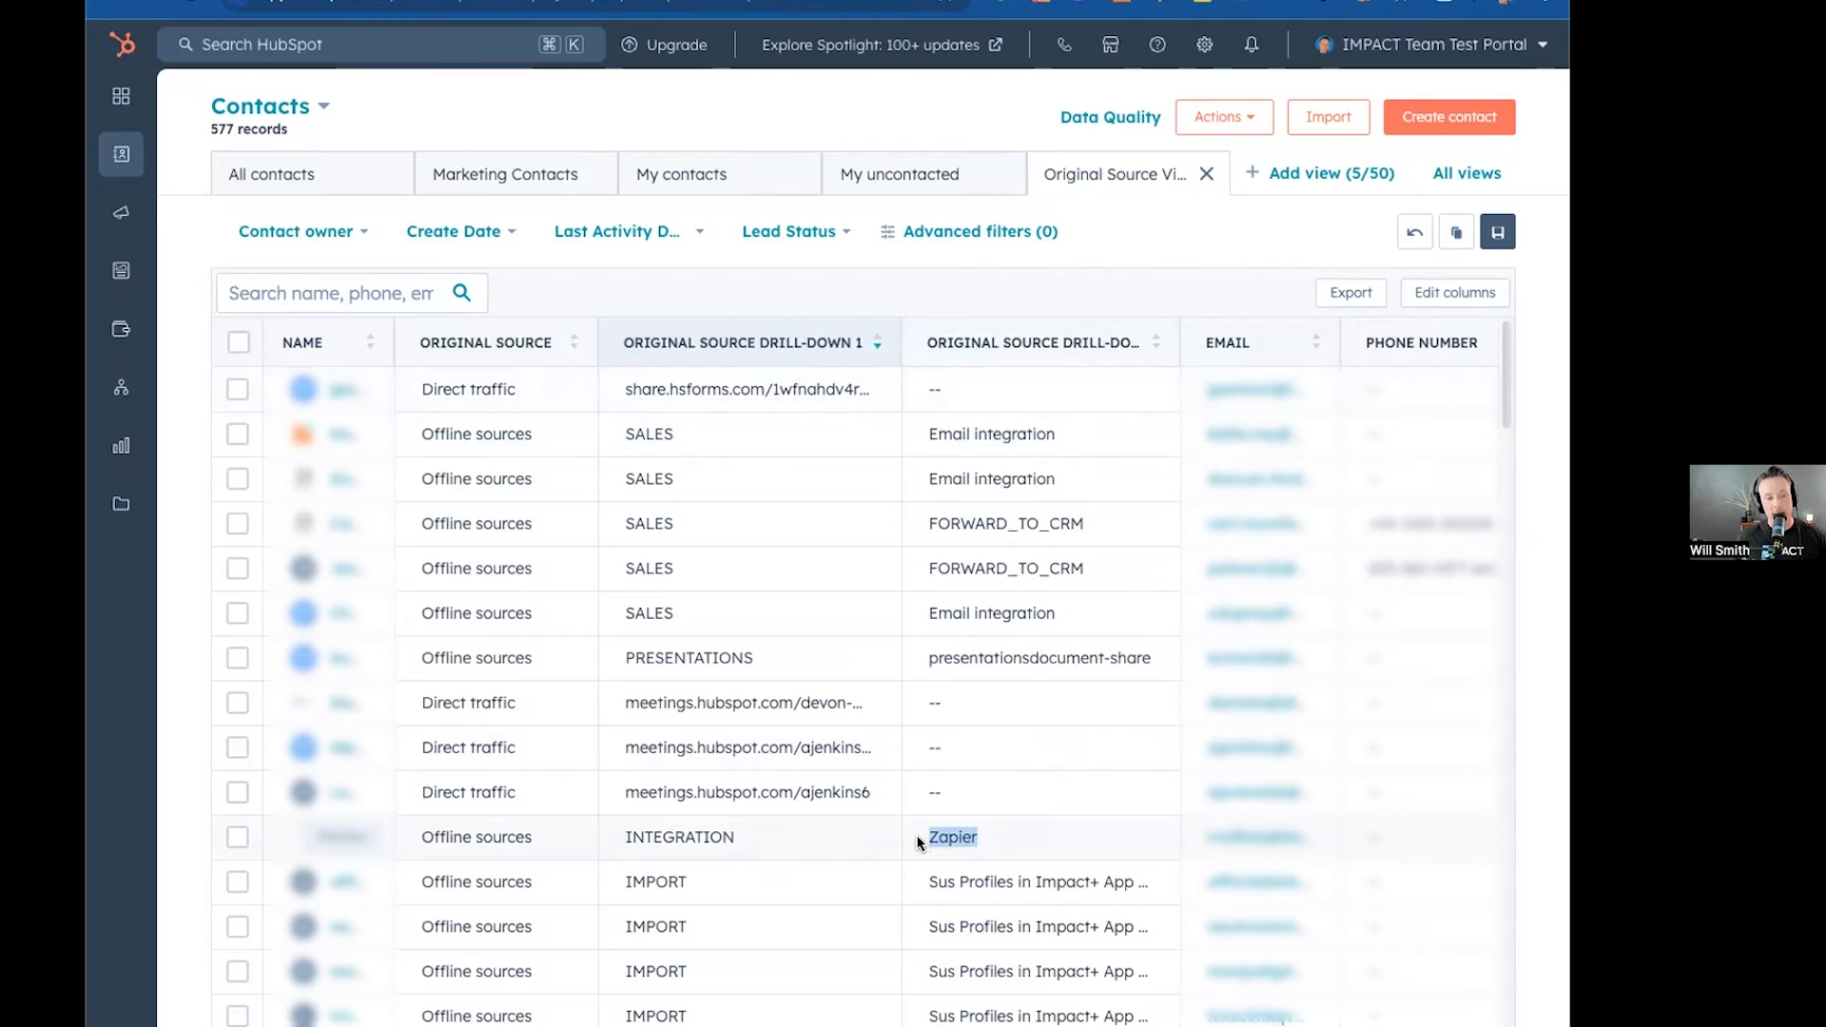